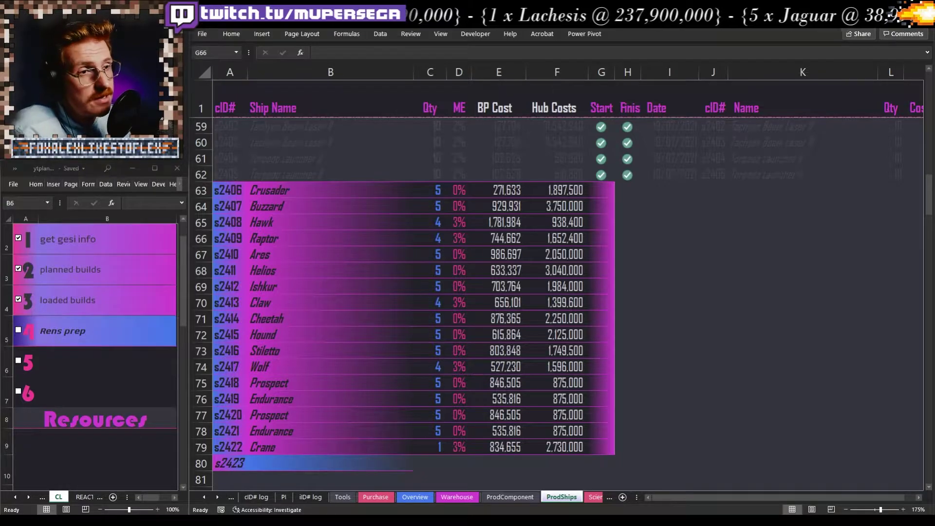
# Step: Total the Crusader–Crane hub costs (F63:F79), then tick checklist item 4 'Rens prep'
pyautogui.click(560, 196)
pyautogui.moveTo(560, 195); pyautogui.dragTo(542, 410)
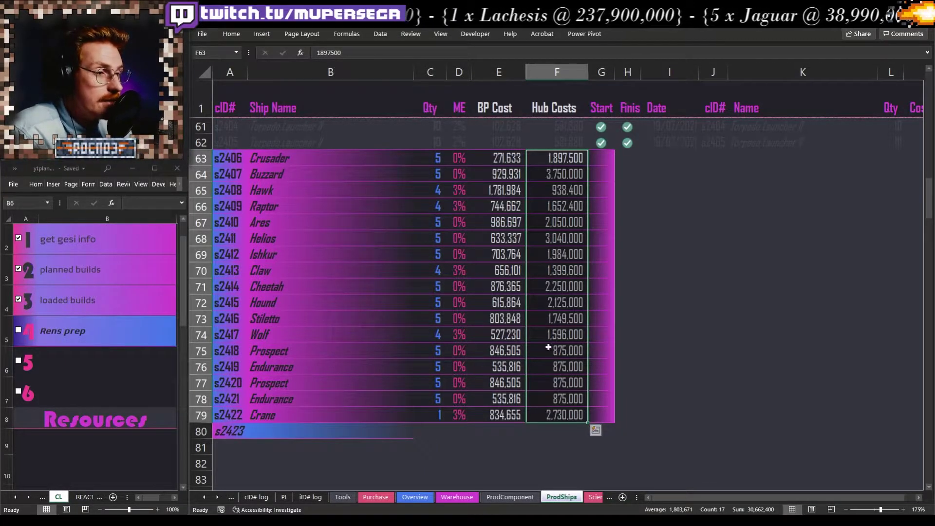
pyautogui.click(49, 326)
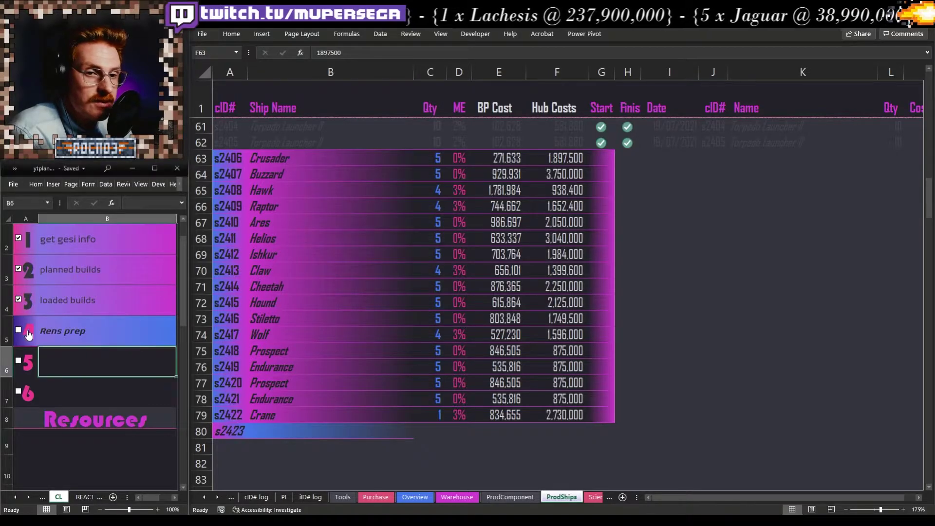
pyautogui.click(27, 331)
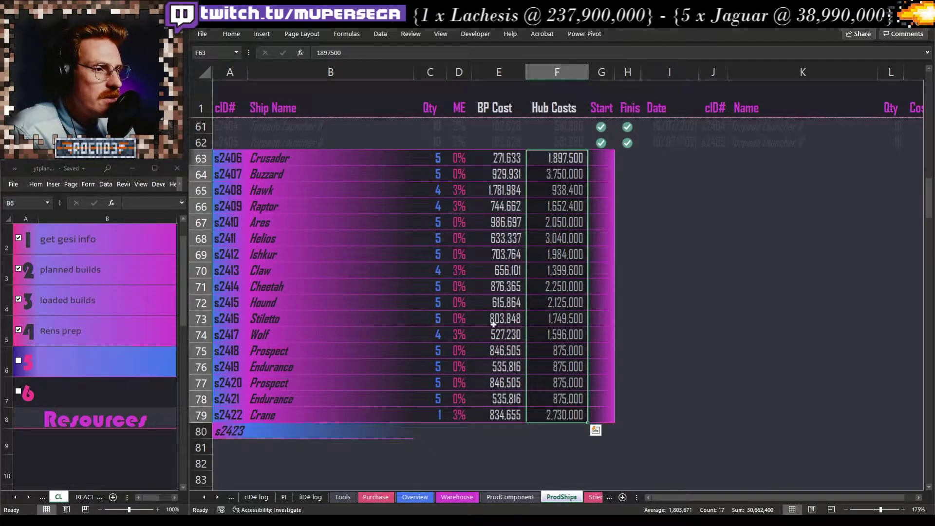
pyautogui.click(628, 302)
pyautogui.scroll(1, 576, 264)
pyautogui.scroll(1, 576, 263)
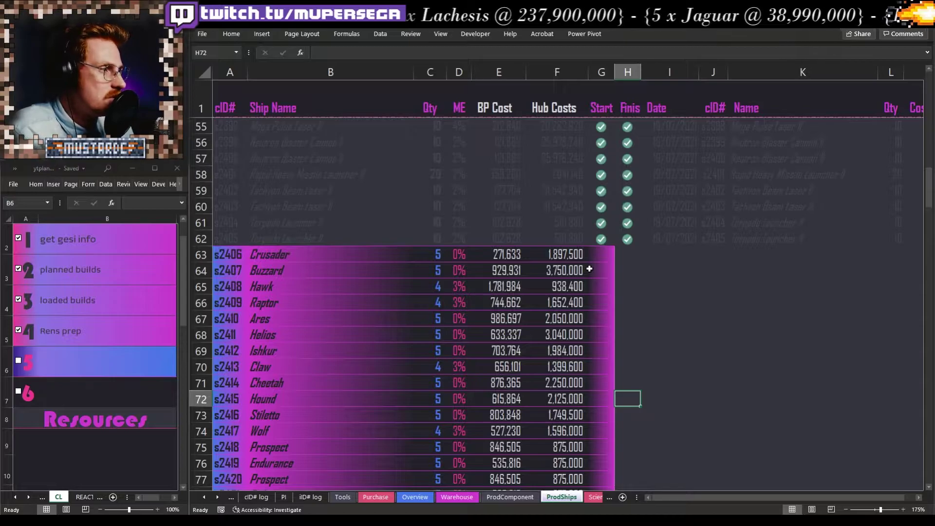
# Step: Select the ship names in B63:B79, Crusader through Crane, and switch to EVE Online
pyautogui.scroll(-2, 745, 417)
pyautogui.scroll(1, 728, 405)
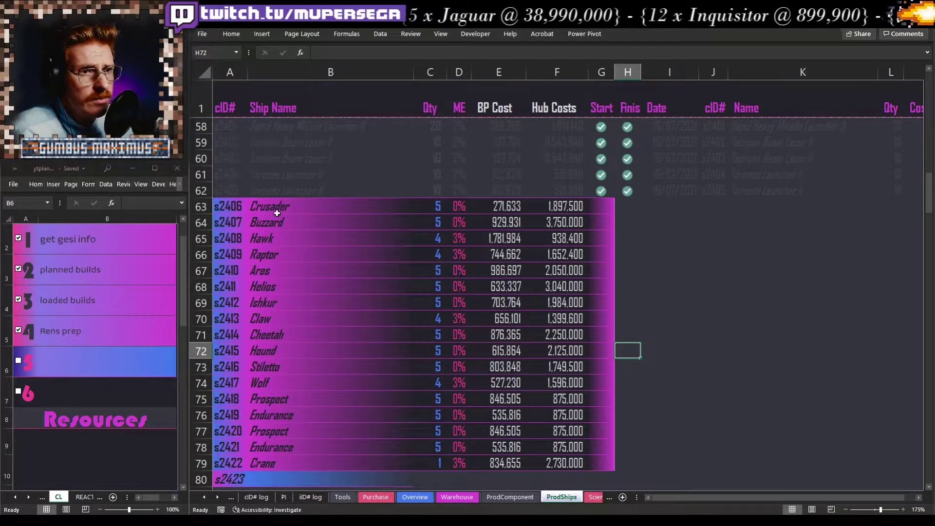
pyautogui.moveTo(271, 206); pyautogui.dragTo(272, 463)
pyautogui.hotkey('alt', 'Tab')
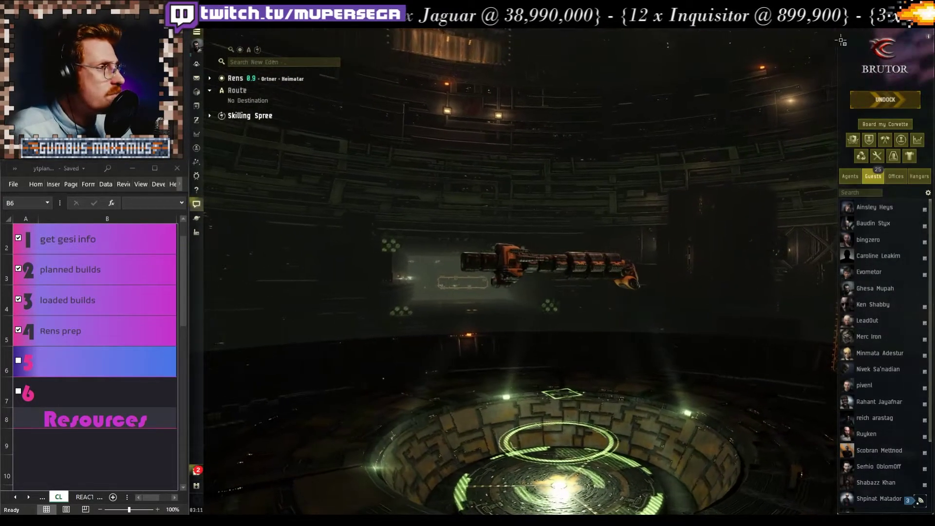
# Step: Return from the EVE Online hangar to the Excel ProdShips sheet
pyautogui.hotkey('alt', 'Tab')
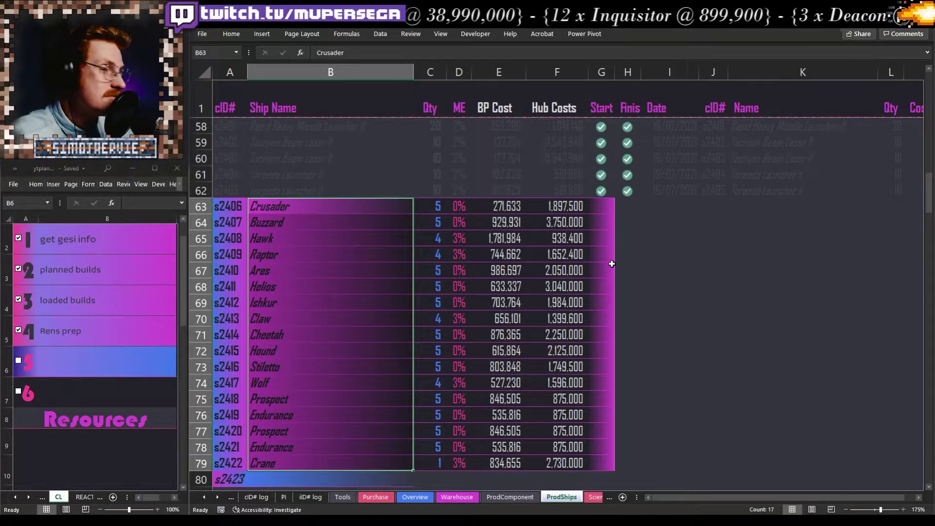
# Step: Check the IF/TODAY date formula in I66 and the Start cells G63 and G64
pyautogui.click(653, 251)
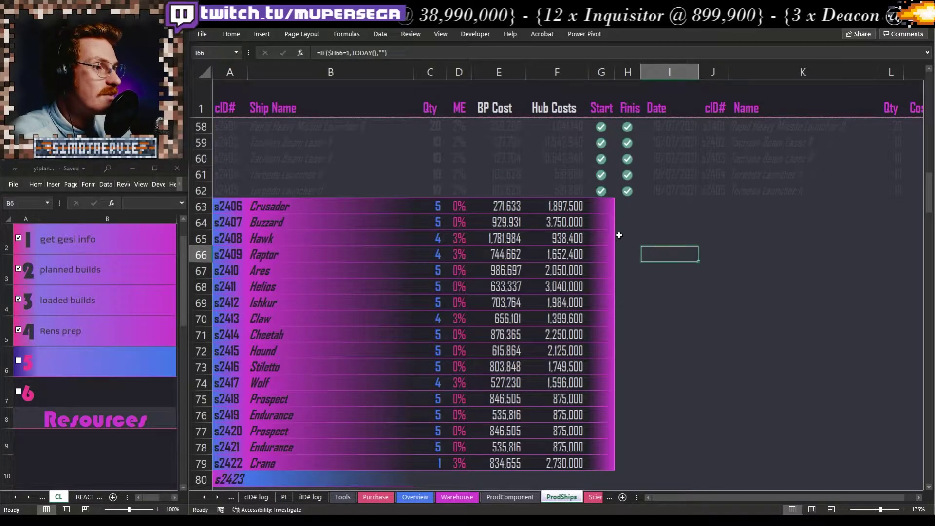
pyautogui.click(596, 203)
pyautogui.press('Down')
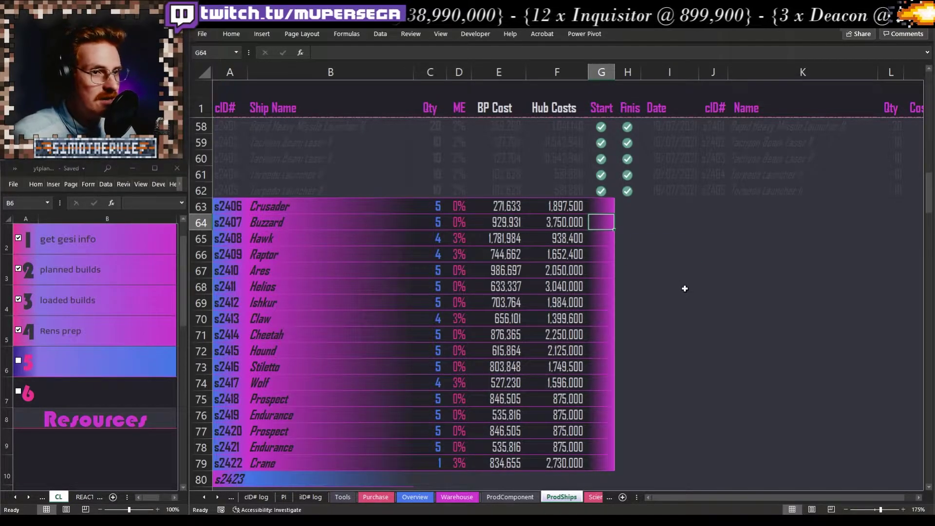
pyautogui.click(690, 250)
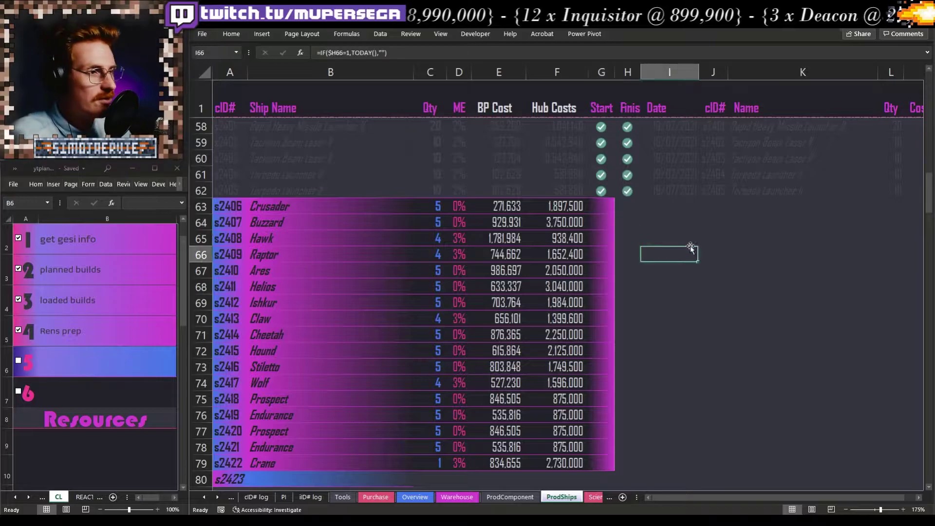
# Step: Switch to EVE Online and begin undocking the ship from Rens station
pyautogui.hotkey('alt', 'Tab')
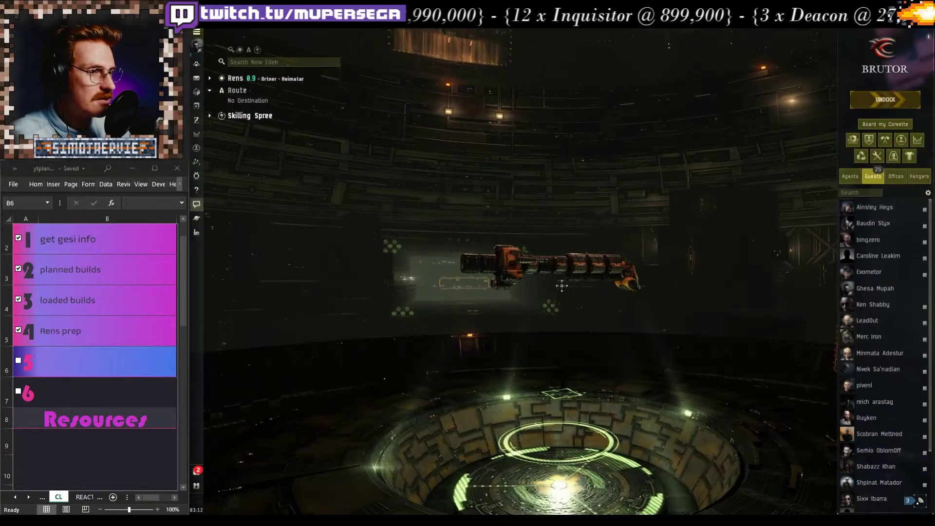
pyautogui.click(885, 100)
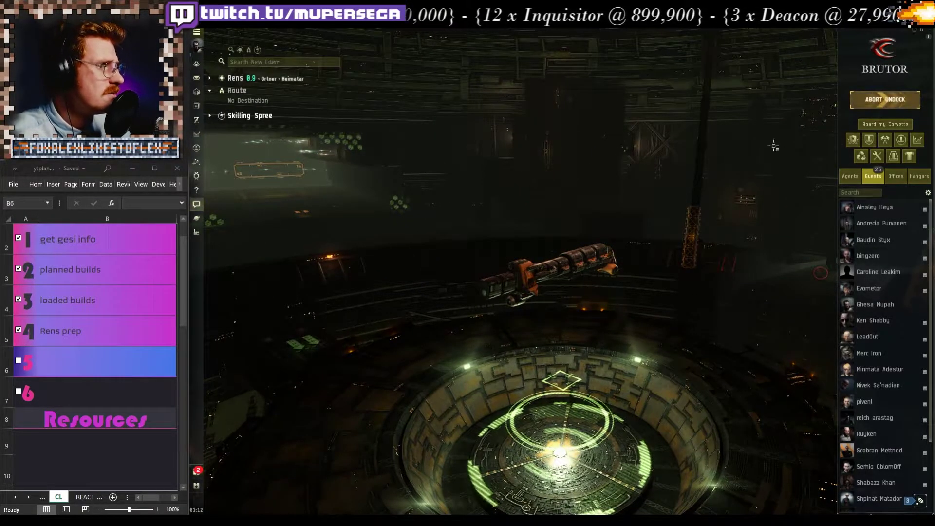
# Step: Back in Excel, inspect the date formula in I65 and the ID formula in J68
pyautogui.hotkey('alt', 'Tab')
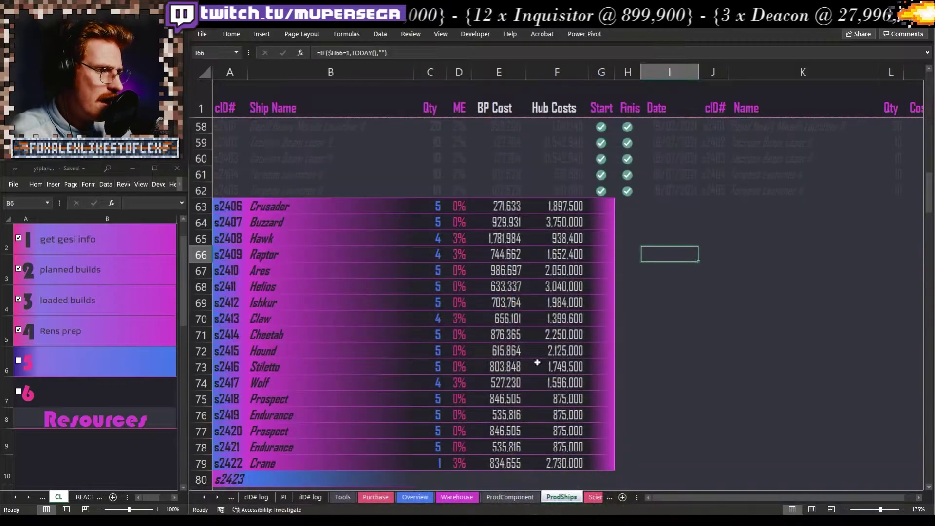
pyautogui.press('Up')
pyautogui.press('Up')
pyautogui.press('Up')
pyautogui.press('Up')
pyautogui.press('Up')
pyautogui.press('Up')
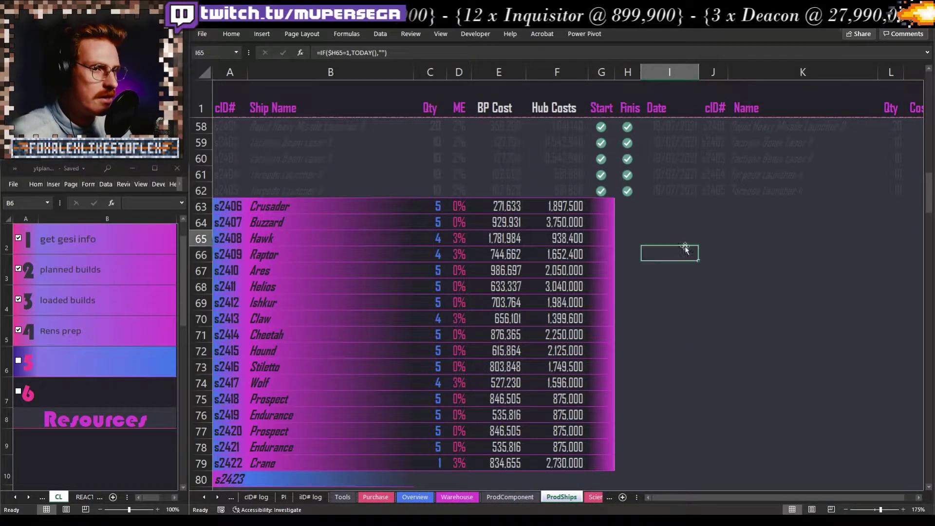
pyautogui.press('Down')
pyautogui.press('Down')
pyautogui.press('Down')
pyautogui.press('Right')
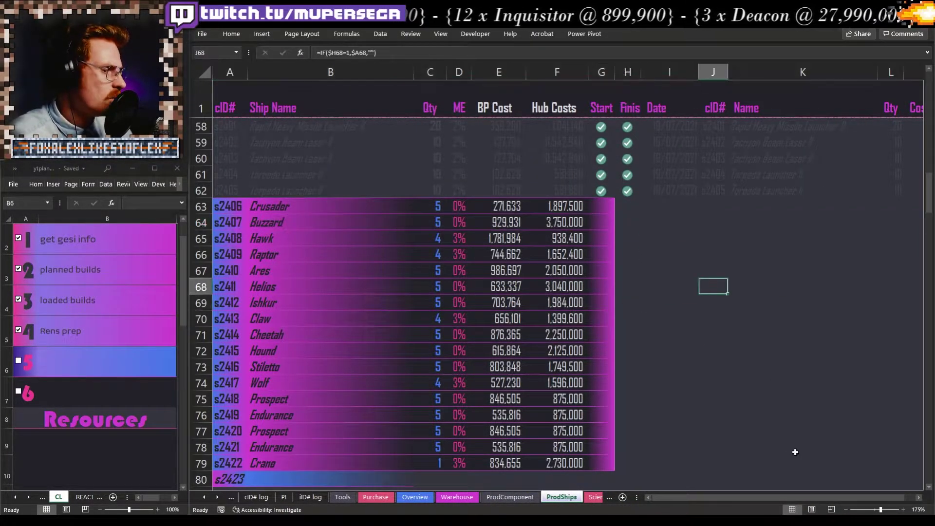
pyautogui.hscroll(2, 723, 496)
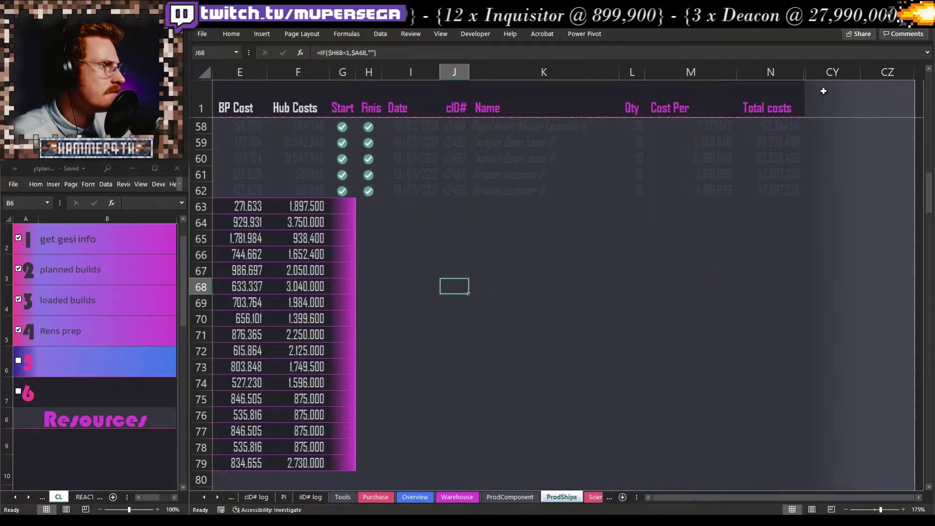
# Step: Unhide columns N through CY to reveal material quantities and manufacturing cost, checking CP13
pyautogui.click(828, 72)
pyautogui.keyDown('shift'); pyautogui.click(799, 72); pyautogui.keyUp('shift')
pyautogui.rightClick(794, 77)
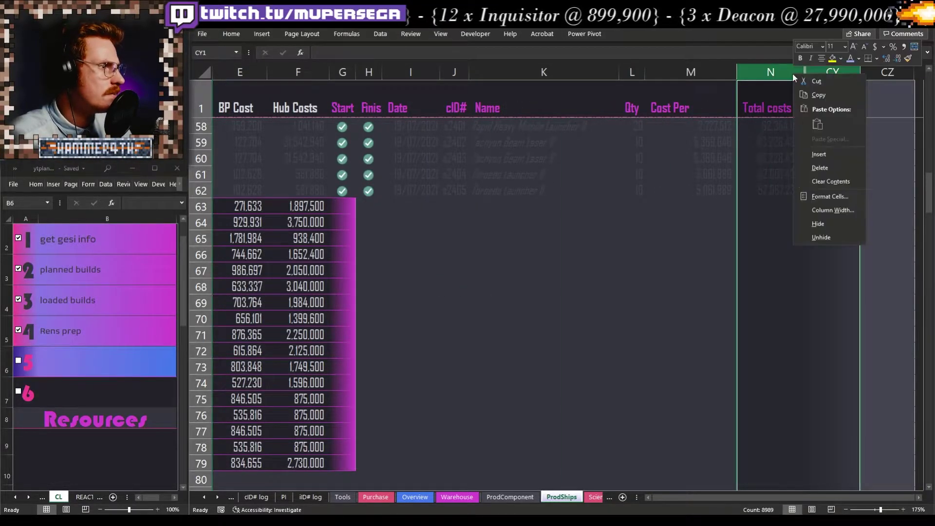
pyautogui.click(823, 237)
pyautogui.click(565, 303)
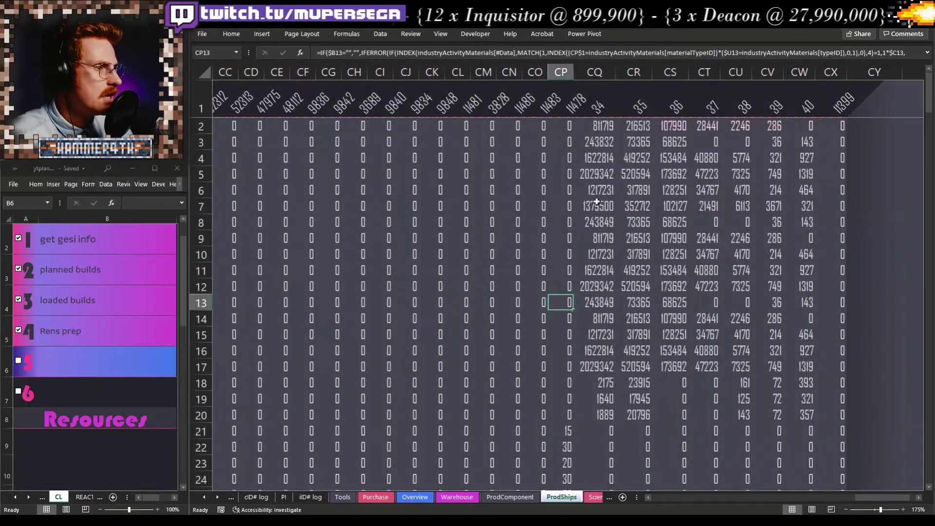
pyautogui.scroll(-1, 633, 283)
pyautogui.keyDown('ctrl'); pyautogui.scroll(-2, 637, 276); pyautogui.keyUp('ctrl')
pyautogui.keyDown('ctrl'); pyautogui.scroll(-2, 637, 276); pyautogui.keyUp('ctrl')
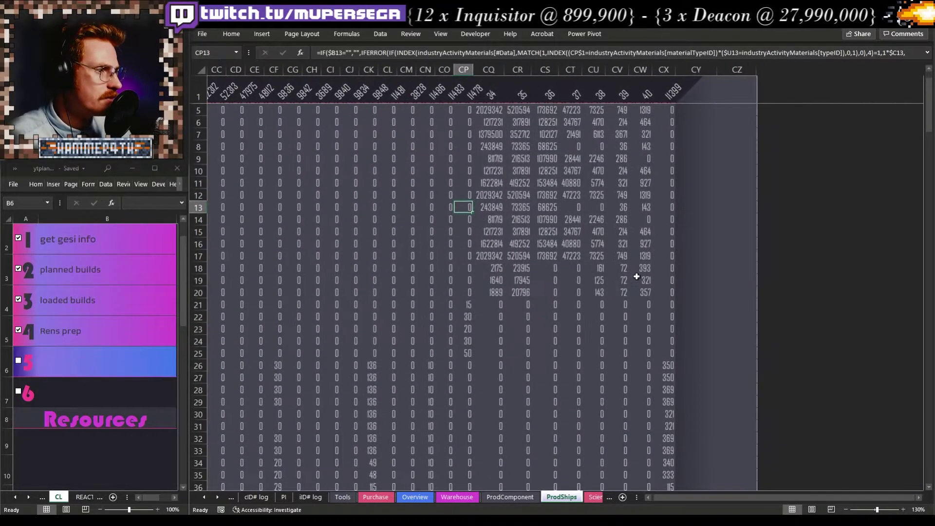
pyautogui.moveTo(719, 498); pyautogui.dragTo(652, 499)
pyautogui.scroll(-12, 300, 263)
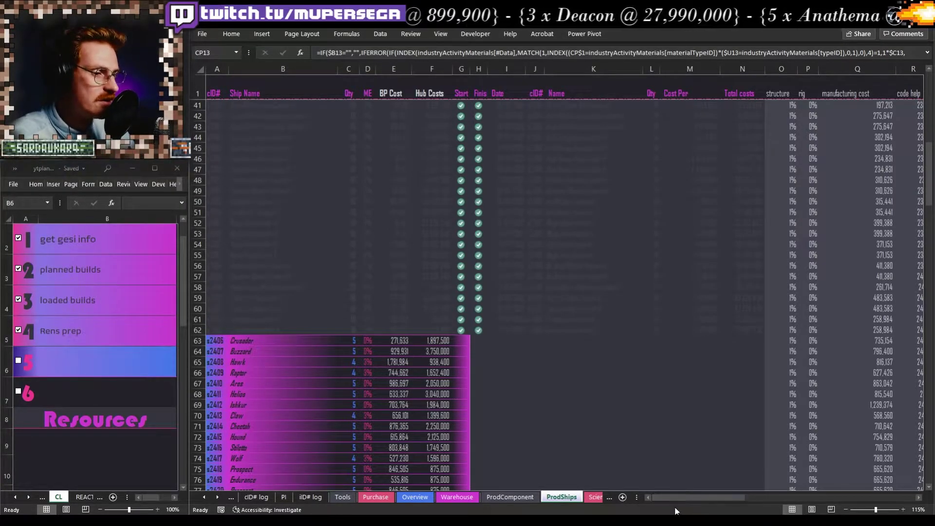
# Step: In EVE, select Frarn at 25.5 AU in the Overview and warp toward it
pyautogui.hotkey('alt', 'Tab')
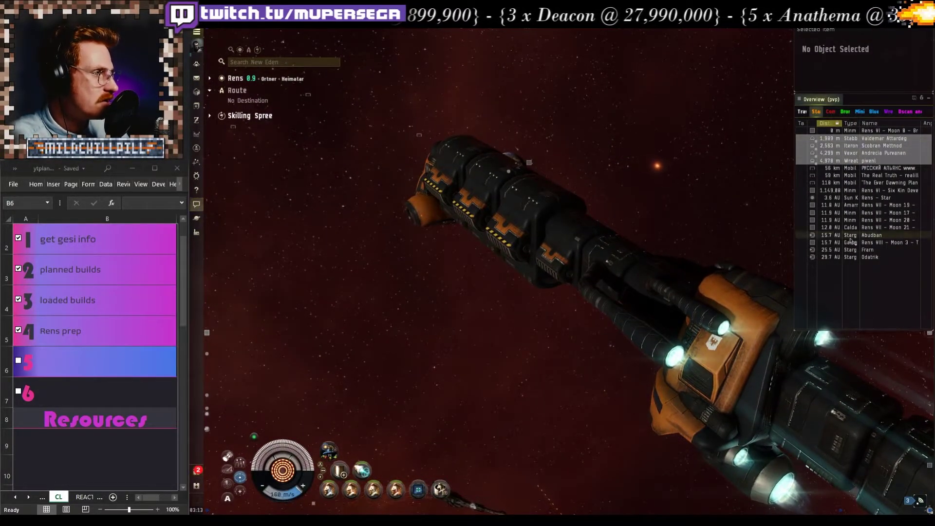
pyautogui.click(872, 250)
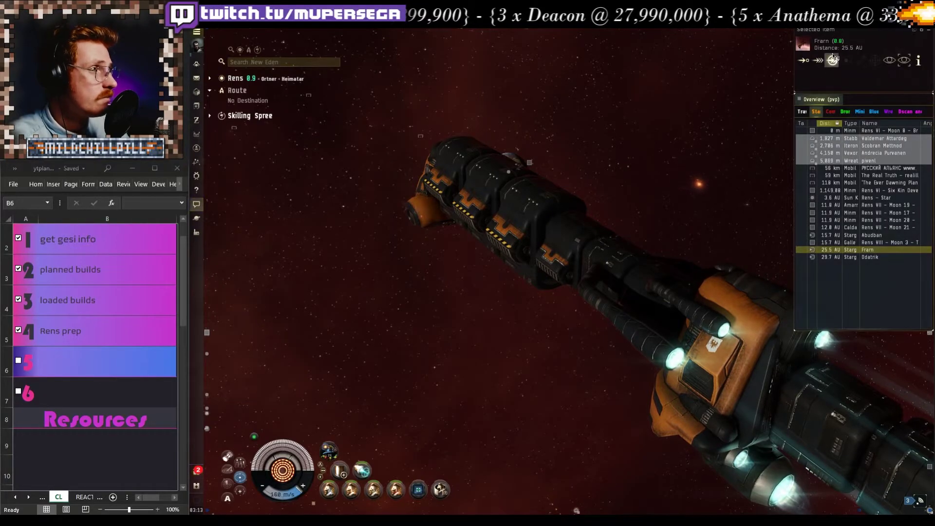
pyautogui.click(833, 61)
pyautogui.hotkey('alt', 'Tab')
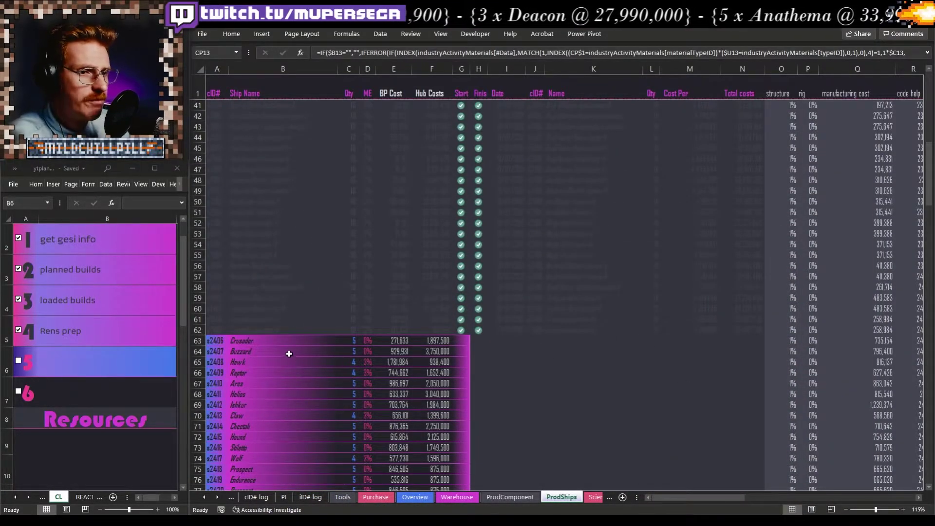
# Step: Read Crusader's row 63: 5 units, 0% ME, 271,633 BP cost, 1,897,500 hub costs, rig bonus
pyautogui.click(584, 394)
pyautogui.scroll(5, 407, 370)
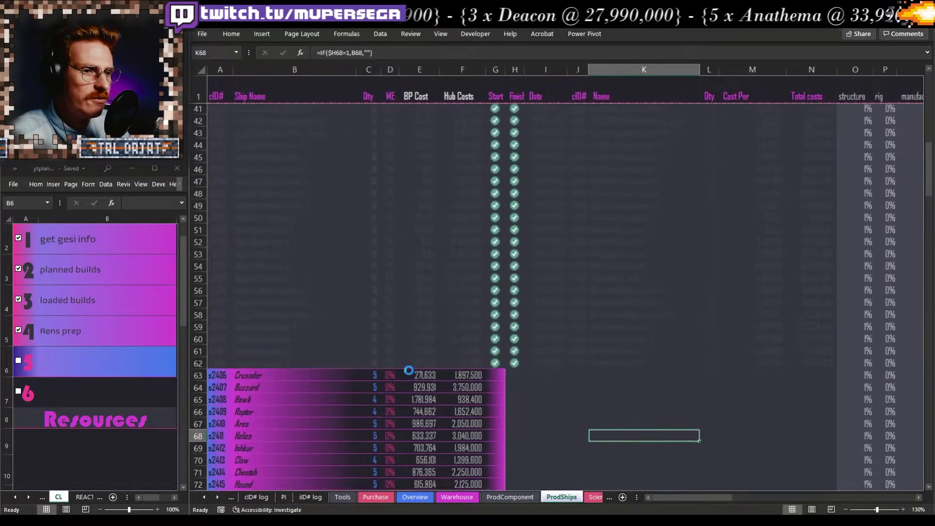
pyautogui.click(273, 393)
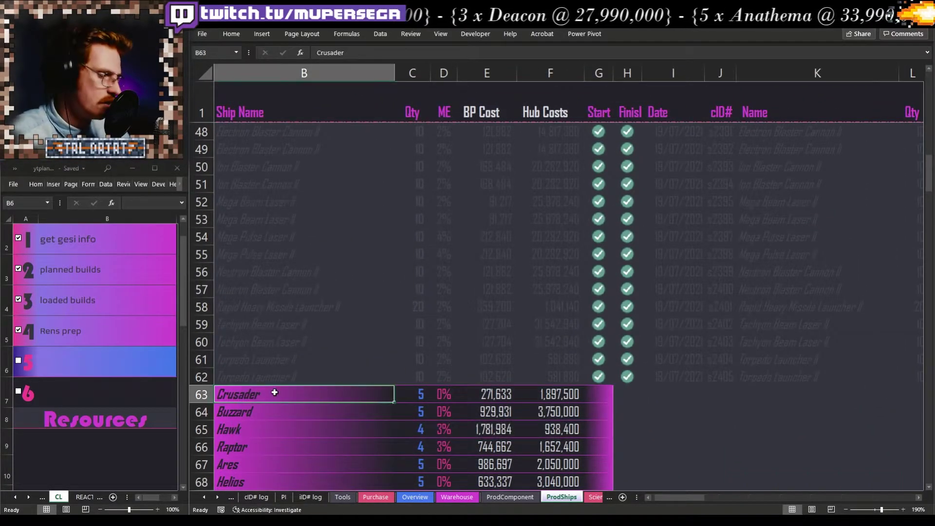
pyautogui.press('Right')
pyautogui.press('Right')
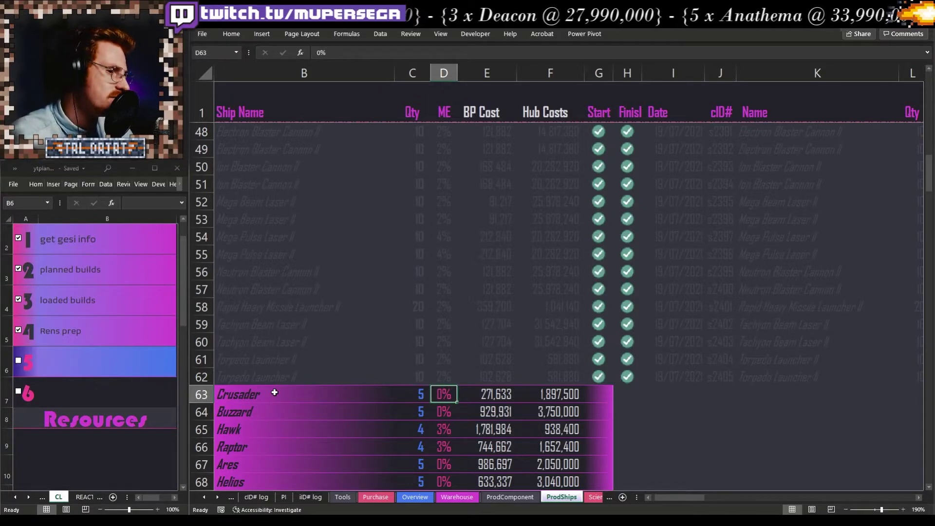
pyautogui.press('Right')
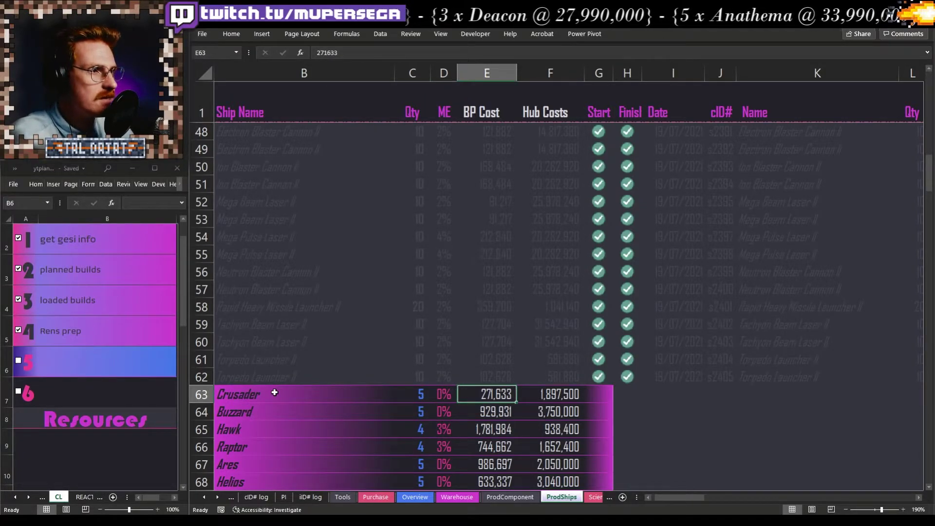
pyautogui.press('Right')
pyautogui.press('Left')
pyautogui.press('Right')
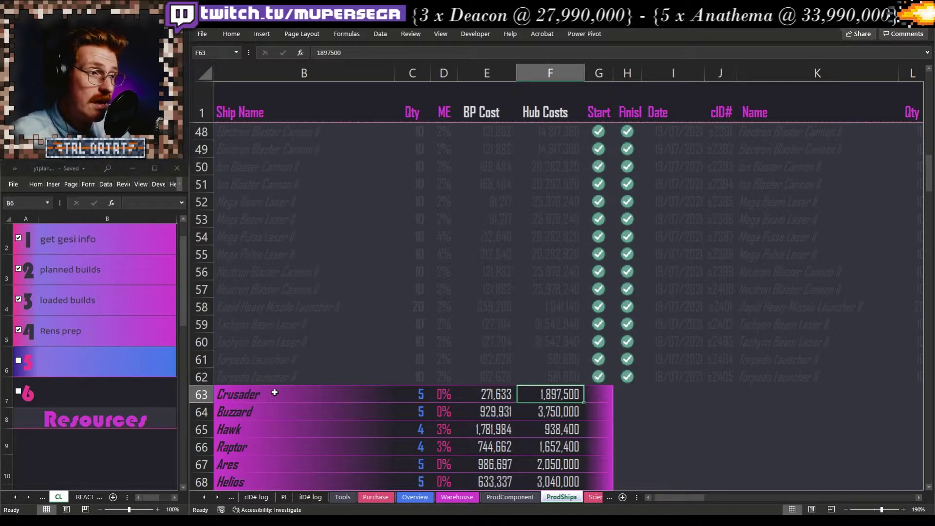
pyautogui.press('Right')
pyautogui.press('Right')
pyautogui.press('Right')
pyautogui.press('Right')
pyautogui.press('Right')
pyautogui.press('Right')
pyautogui.press('Right')
pyautogui.press('Right')
pyautogui.press('Right')
pyautogui.press('Right')
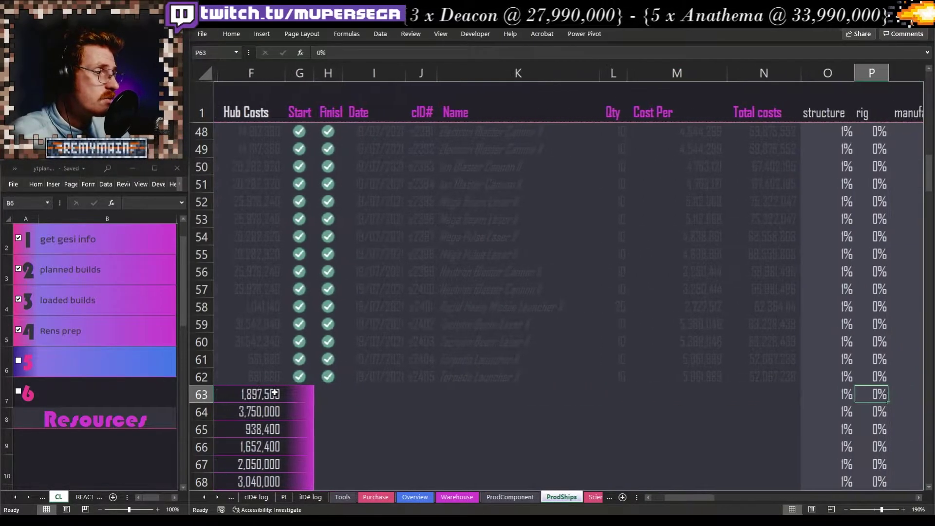
pyautogui.press('Right')
pyautogui.press('Right')
pyautogui.press('Right')
pyautogui.press('Right')
pyautogui.press('Right')
pyautogui.press('Right')
pyautogui.press('Right')
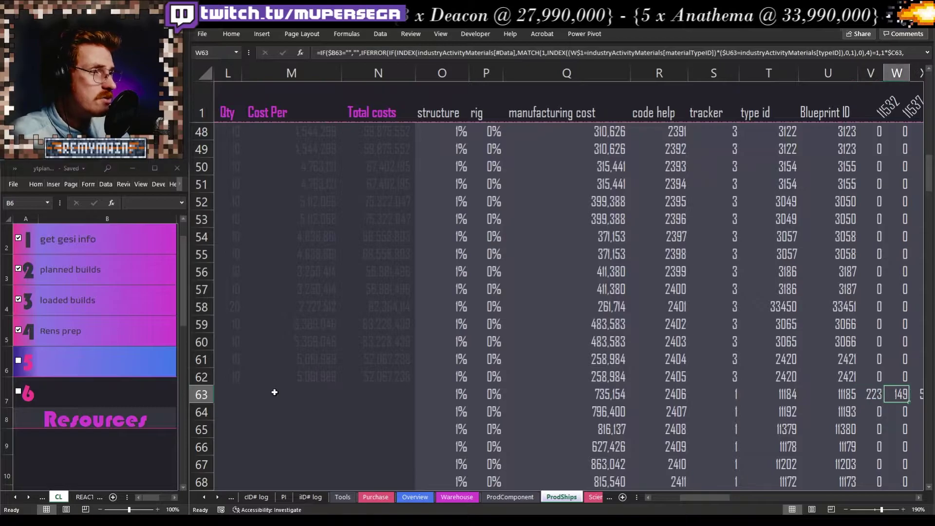
pyautogui.press('Left')
pyautogui.press('Left')
pyautogui.press('Left')
pyautogui.press('Left')
pyautogui.press('Left')
pyautogui.press('Left')
pyautogui.press('Left')
pyautogui.press('Left')
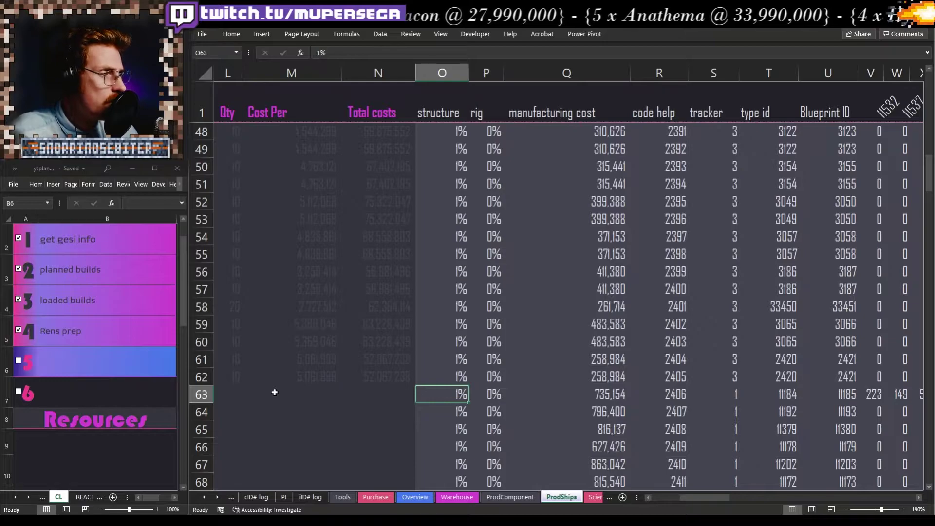
pyautogui.press('Right')
pyautogui.press('Right')
pyautogui.press('Left')
pyautogui.press('Left')
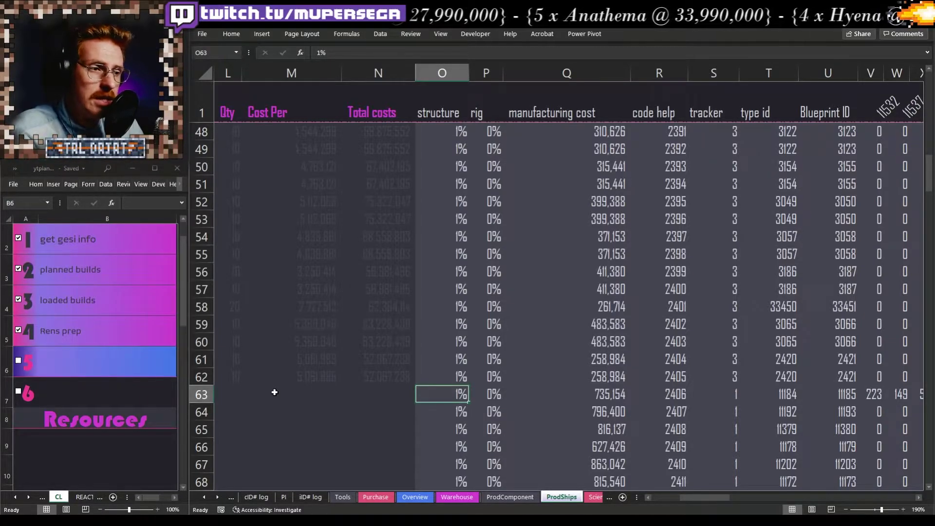
pyautogui.press('Right')
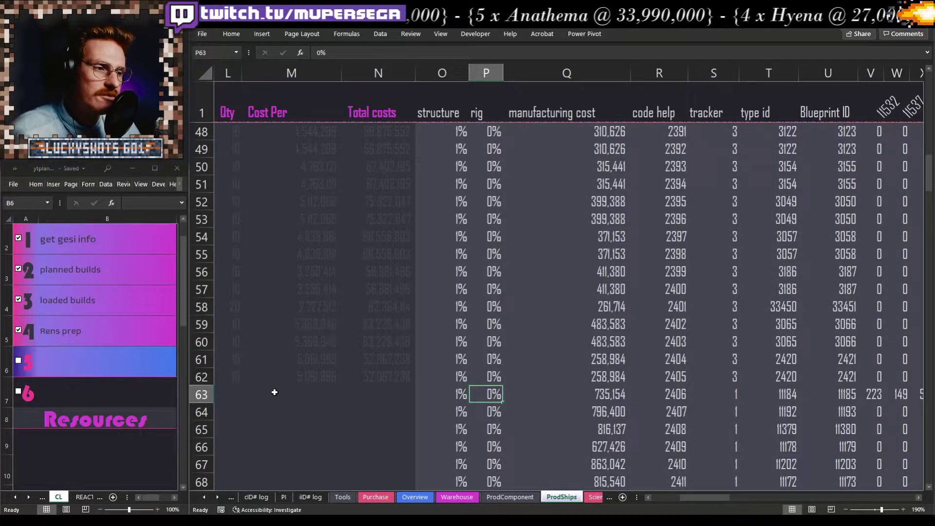
pyautogui.press('Right')
pyautogui.press('Right')
pyautogui.press('Right')
pyautogui.press('Right')
pyautogui.press('Right')
pyautogui.press('Left')
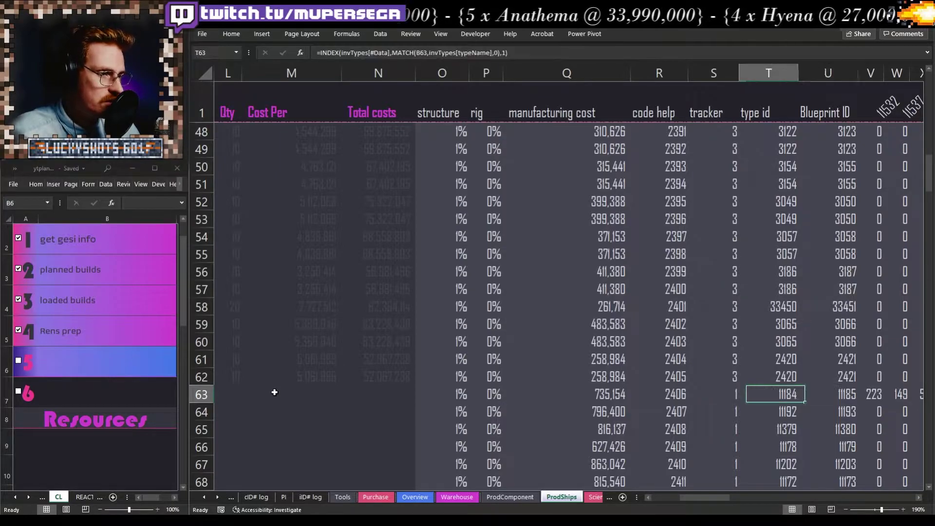
pyautogui.press('Left')
pyautogui.press('Left')
pyautogui.press('Left')
pyautogui.press('Left')
pyautogui.press('Right')
pyautogui.press('Right')
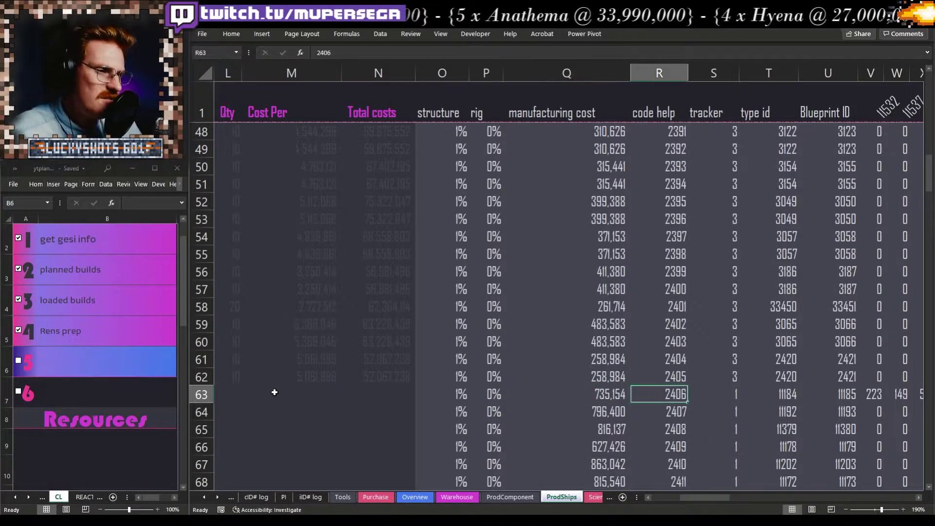
pyautogui.press('Right')
pyautogui.press('Right')
pyautogui.press('Right')
pyautogui.press('Right')
pyautogui.press('Right')
pyautogui.press('Right')
pyautogui.press('Right')
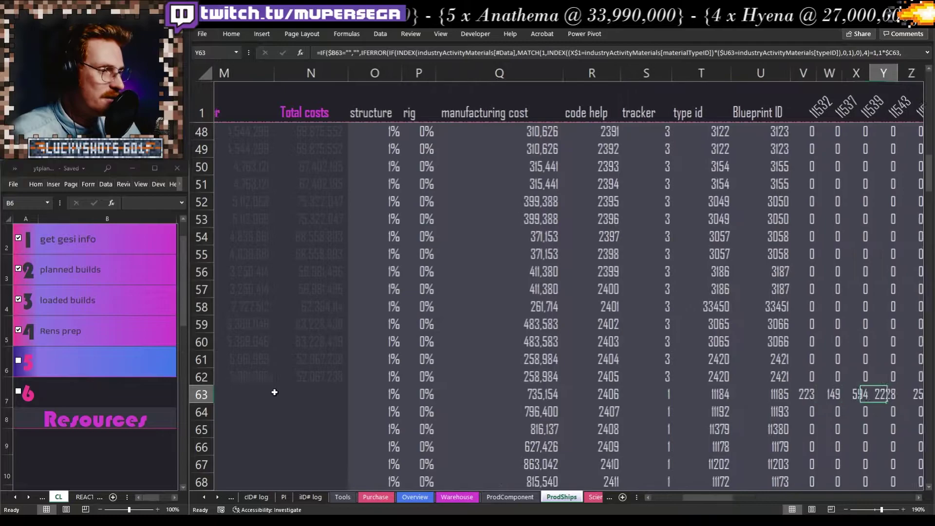
pyautogui.press('Left')
pyautogui.press('Left')
pyautogui.press('Left')
pyautogui.press('Left')
pyautogui.press('Left')
pyautogui.press('Left')
pyautogui.press('Left')
pyautogui.press('Left')
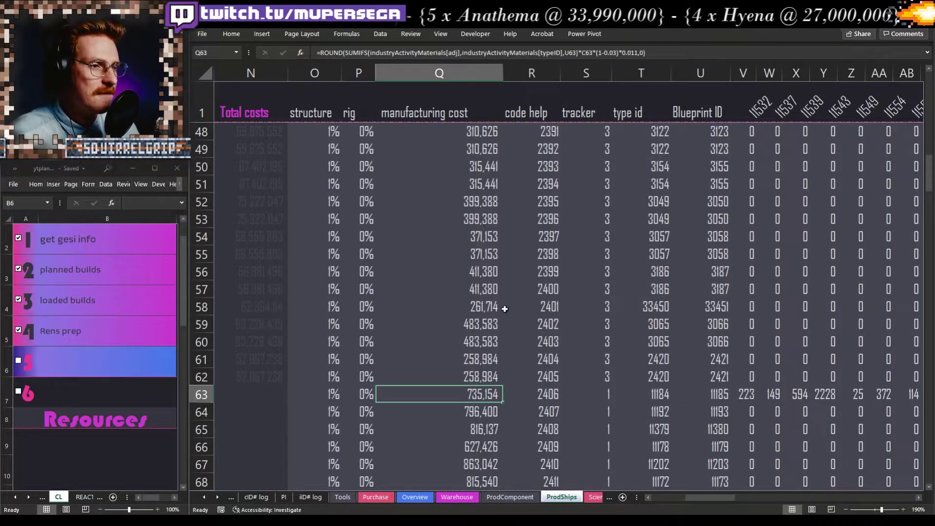
pyautogui.moveTo(475, 111); pyautogui.dragTo(460, 220)
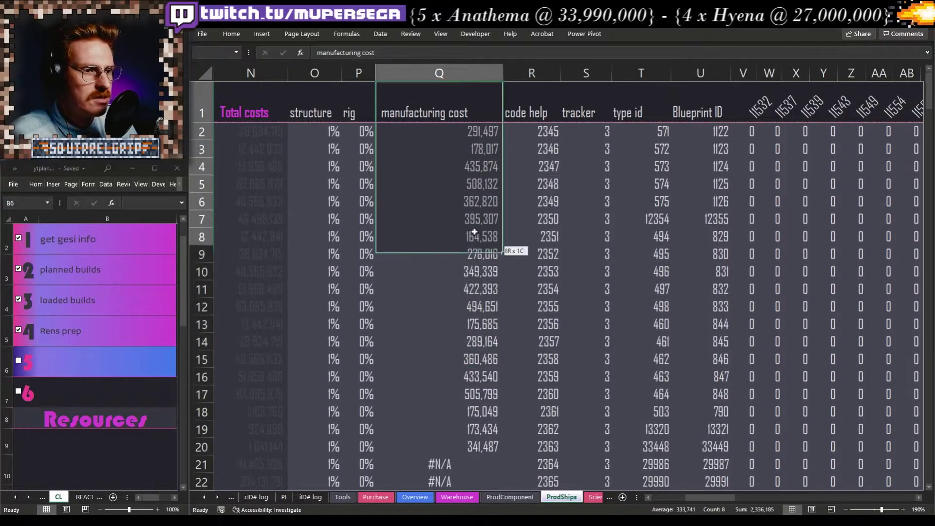
pyautogui.scroll(-15, 460, 302)
pyautogui.scroll(-6, 458, 302)
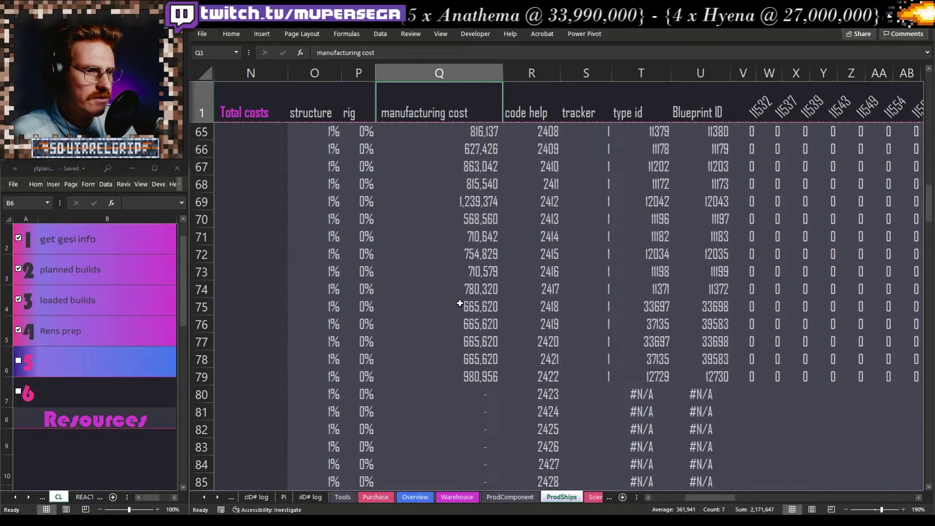
pyautogui.scroll(4, 463, 331)
pyautogui.scroll(-2, 470, 371)
pyautogui.click(474, 387)
pyautogui.scroll(-2, 474, 387)
pyautogui.click(474, 384)
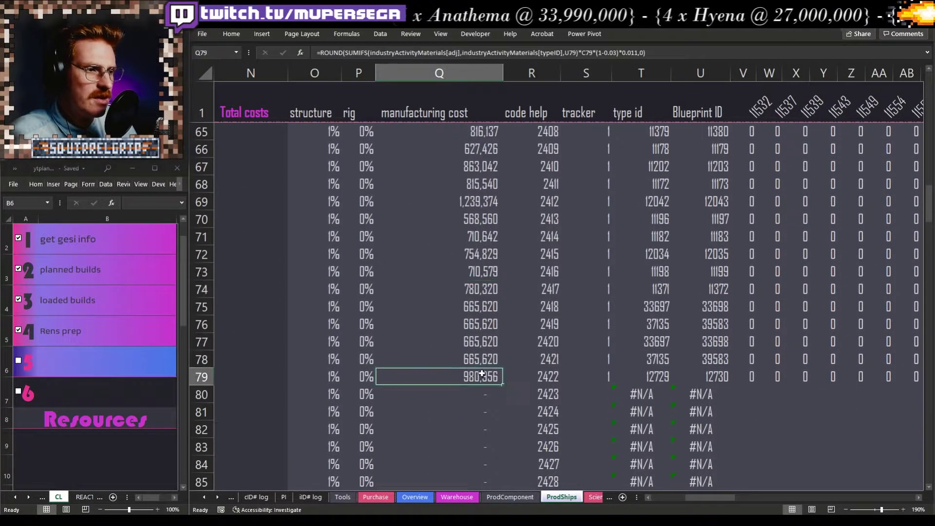
pyautogui.press('Right')
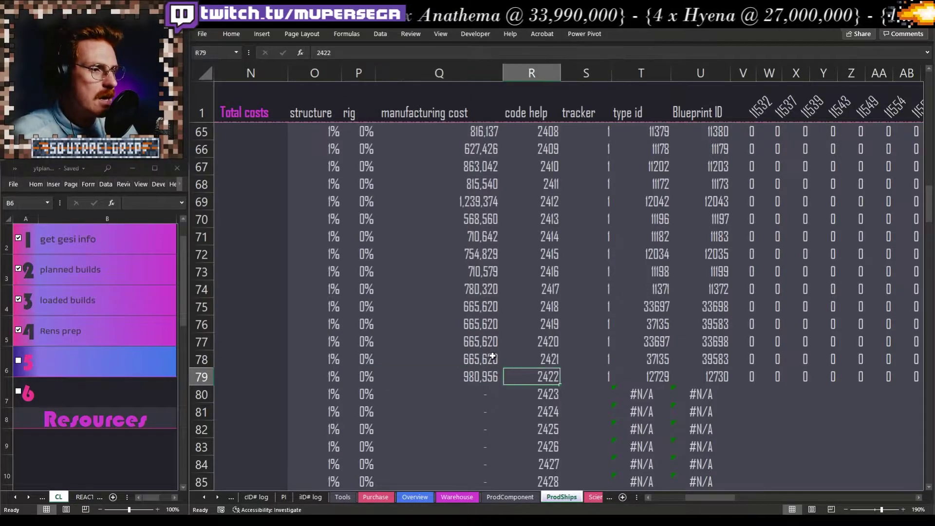
pyautogui.press('Left')
pyautogui.press('Left')
pyautogui.press('Right')
pyautogui.press('Right')
pyautogui.press('Right')
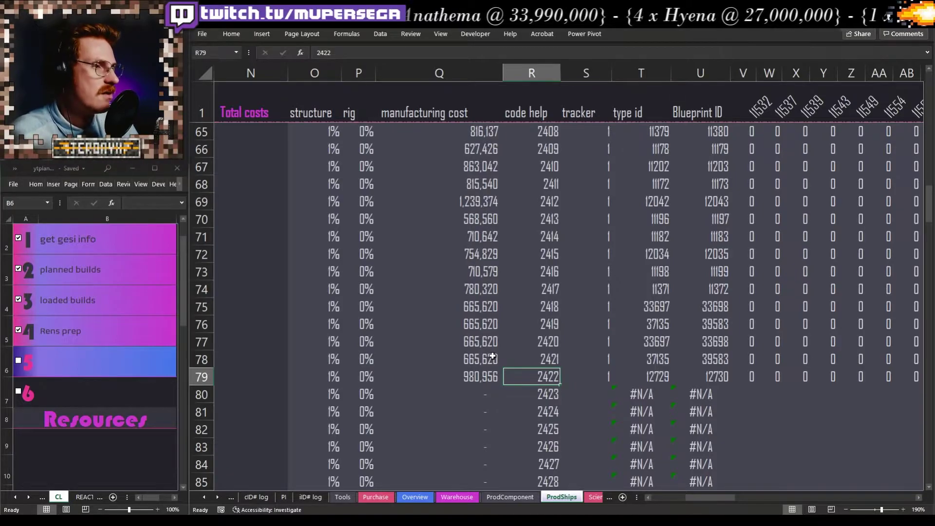
pyautogui.press('Left')
pyautogui.press('Up')
pyautogui.press('Left')
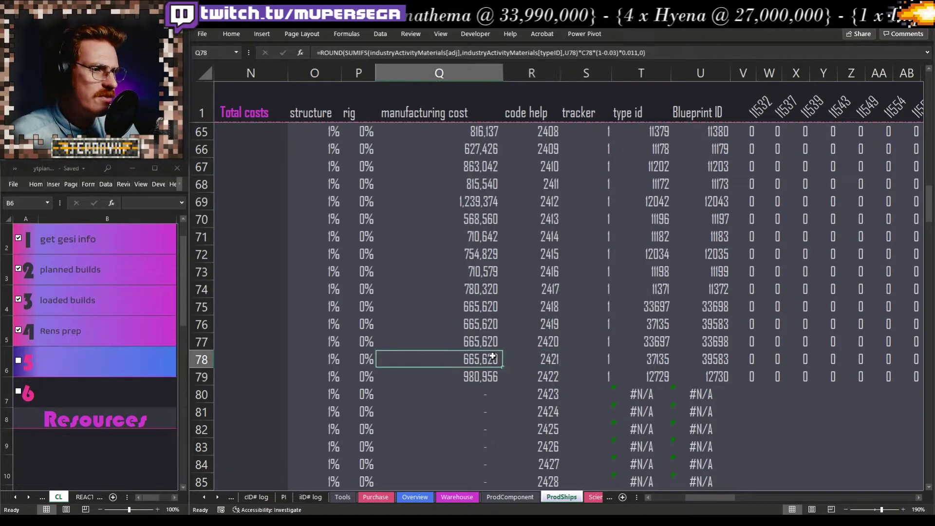
pyautogui.press('Down')
pyautogui.press('Left')
pyautogui.press('Home')
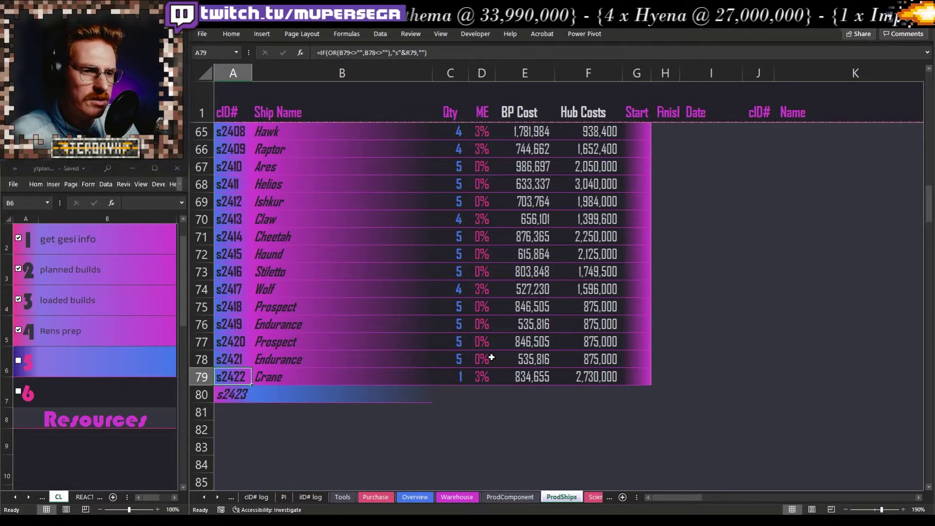
pyautogui.press('Right')
pyautogui.press('Right')
pyautogui.press('Right')
pyautogui.press('Right')
pyautogui.press('Right')
pyautogui.press('Right')
pyautogui.press('Right')
pyautogui.press('Right')
pyautogui.press('Right')
pyautogui.press('Right')
pyautogui.press('Right')
pyautogui.press('Right')
pyautogui.press('Right')
pyautogui.press('Right')
pyautogui.press('Right')
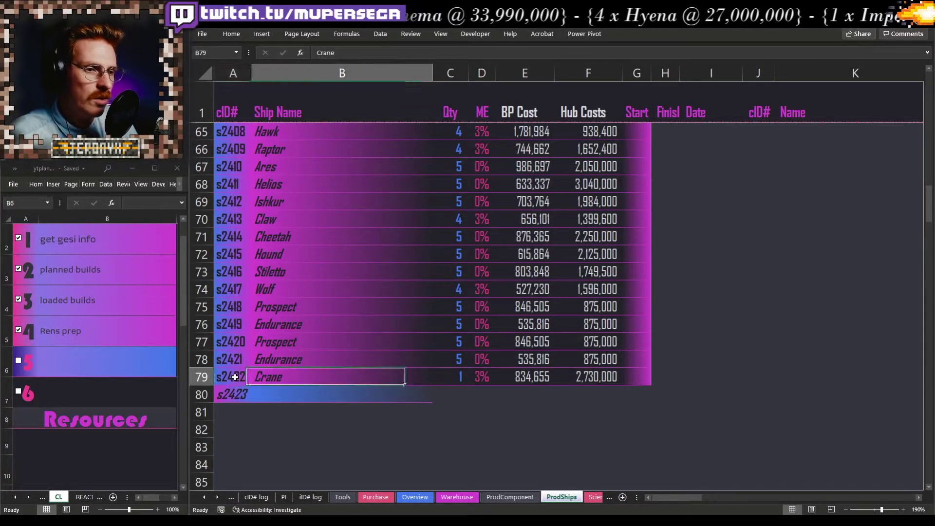
pyautogui.press('Right')
pyautogui.press('Right')
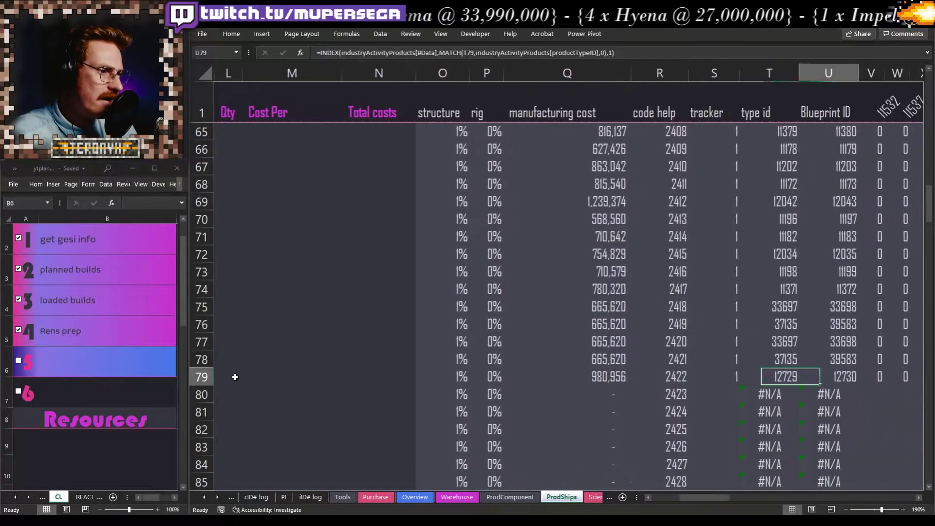
pyautogui.press('Right')
pyautogui.press('Right')
pyautogui.press('Right')
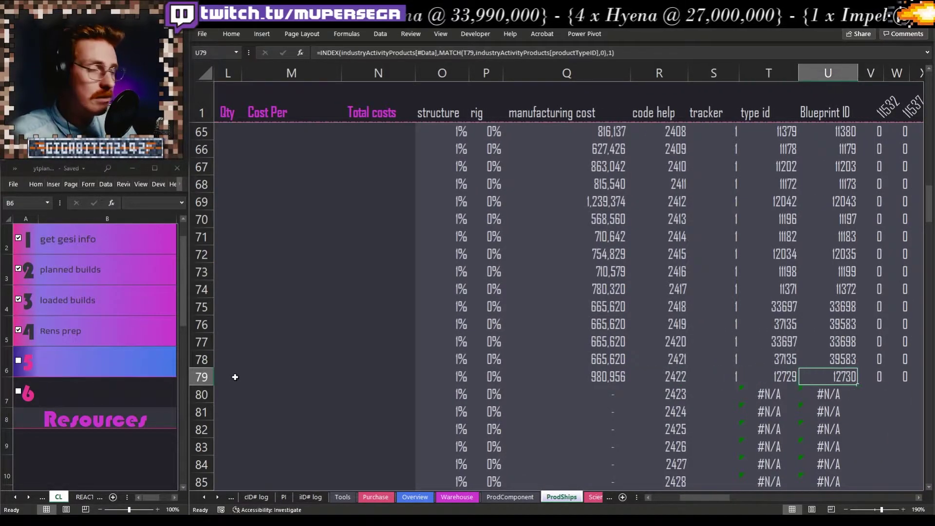
pyautogui.press('Right')
pyautogui.press('Right')
pyautogui.press('Right')
pyautogui.press('Right')
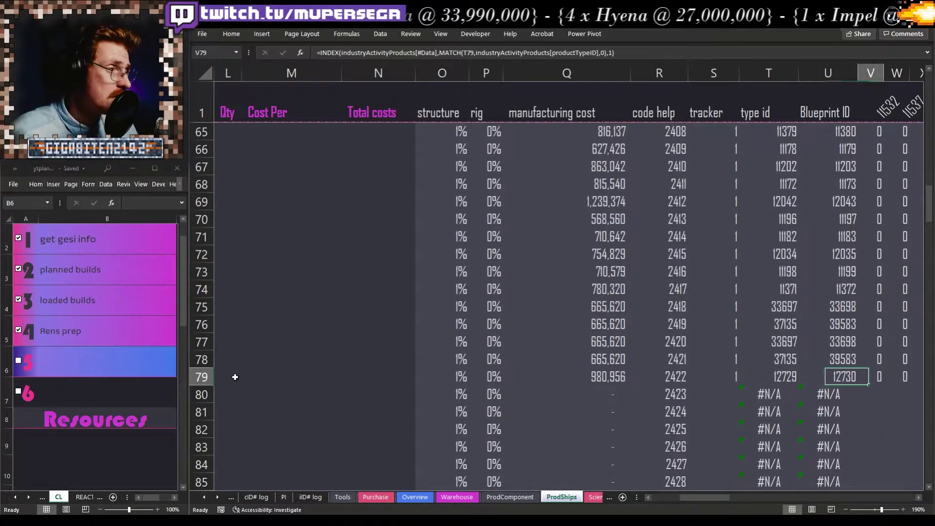
pyautogui.press('Left')
pyautogui.press('Left')
pyautogui.press('Left')
pyautogui.press('Left')
pyautogui.press('Left')
pyautogui.press('Left')
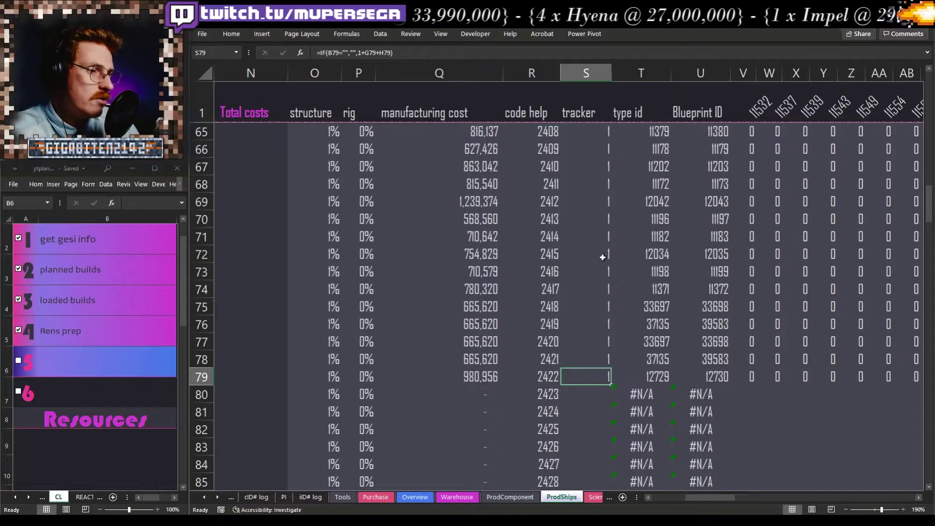
# Step: Enter 1 in Crusader's Start cell to mark it as started
pyautogui.moveTo(714, 498); pyautogui.dragTo(682, 501)
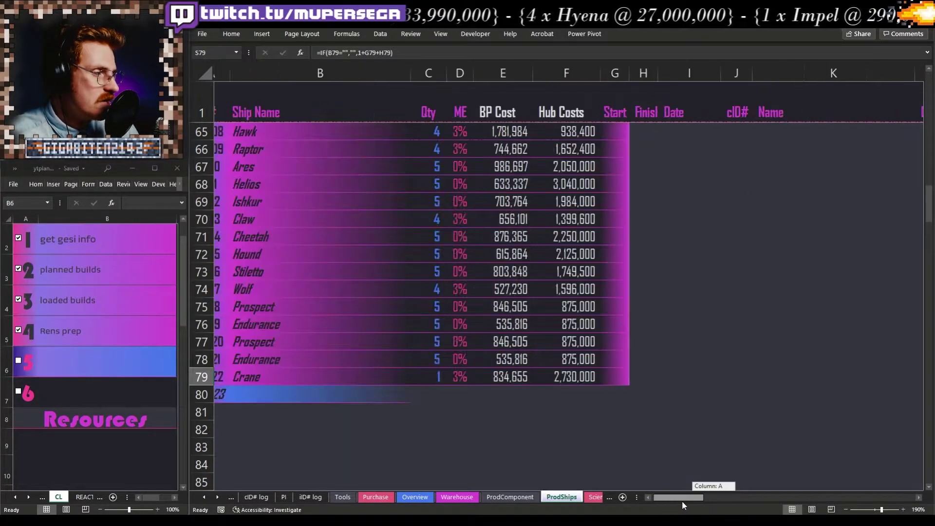
pyautogui.scroll(3, 623, 243)
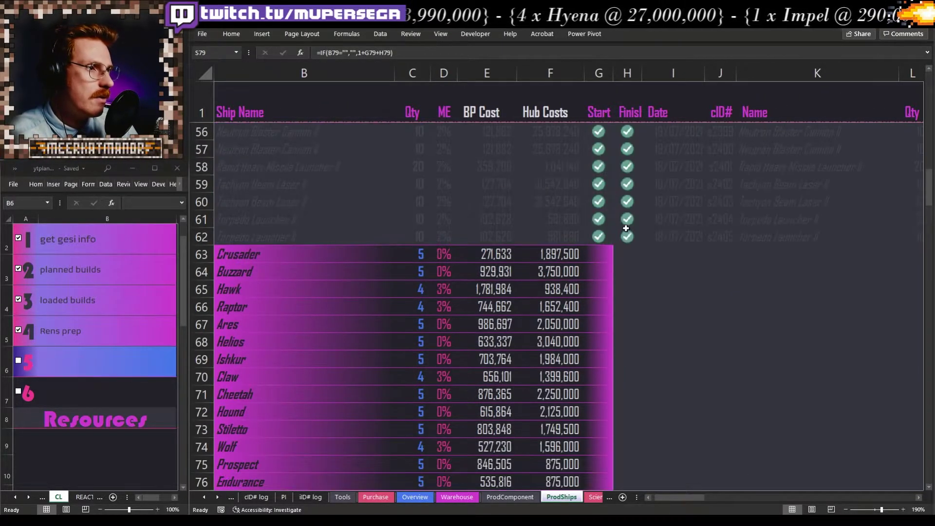
pyautogui.click(604, 268)
pyautogui.click(600, 252)
pyautogui.write('1')
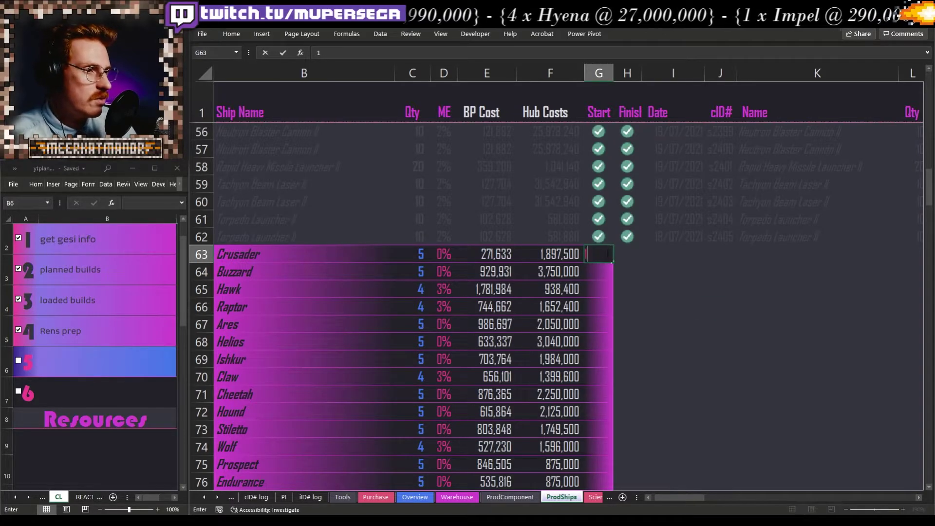
pyautogui.press('Tab')
pyautogui.press('Right')
pyautogui.press('Right')
pyautogui.press('Right')
pyautogui.press('Right')
pyautogui.press('Right')
pyautogui.press('Right')
pyautogui.press('Right')
pyautogui.press('Right')
pyautogui.press('Right')
pyautogui.press('Right')
pyautogui.press('Right')
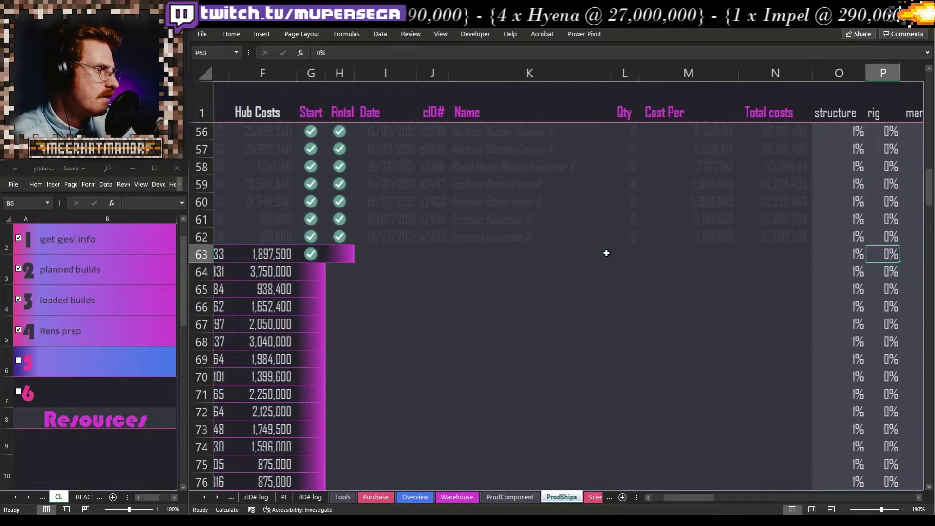
# Step: Compare the tracker values in rows 63–64, then recalculate the workbook with F9
pyautogui.hscroll(1, 607, 254)
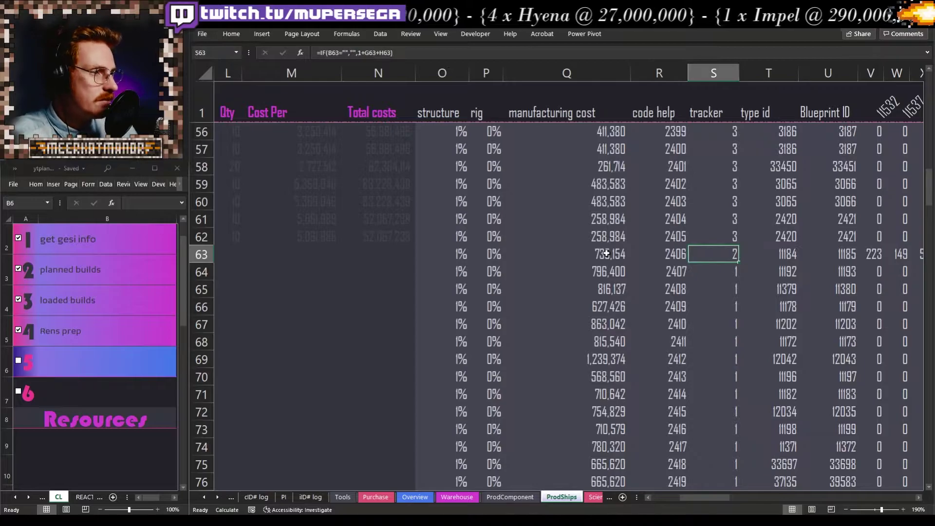
pyautogui.press('Up')
pyautogui.press('Down')
pyautogui.press('Down')
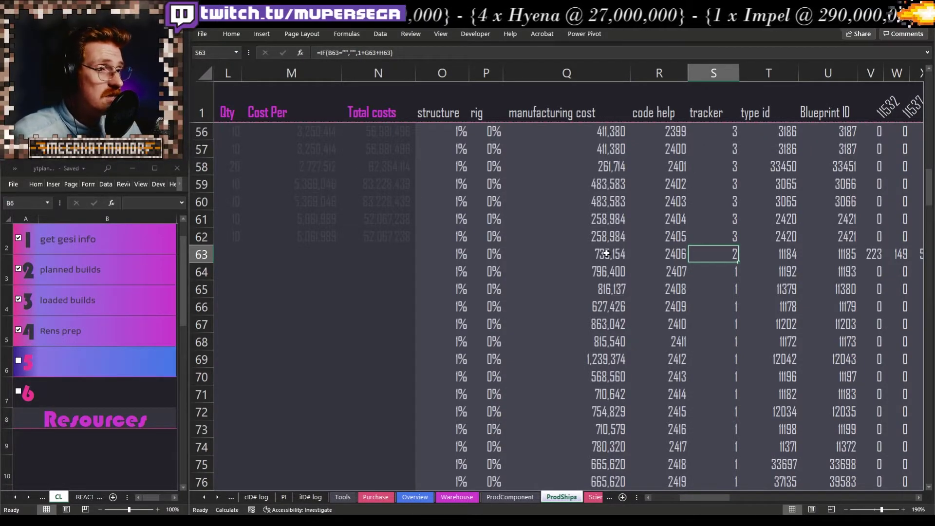
pyautogui.press('Up')
pyautogui.press('Down')
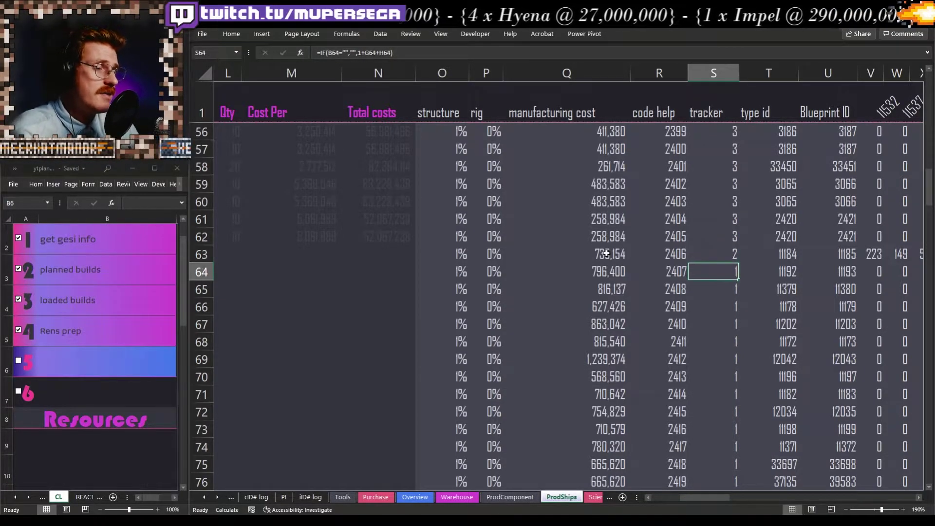
pyautogui.press('F9')
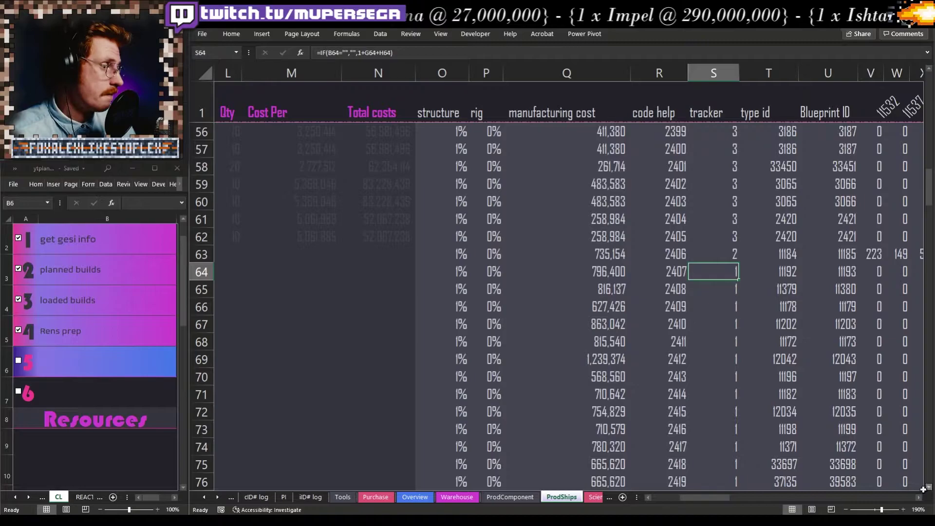
# Step: Select the Frarn – IChooseYou Market and Industry Sotiyo in EVE's Overview, then return to Excel
pyautogui.hscroll(2, 924, 488)
pyautogui.hotkey('alt', 'Tab')
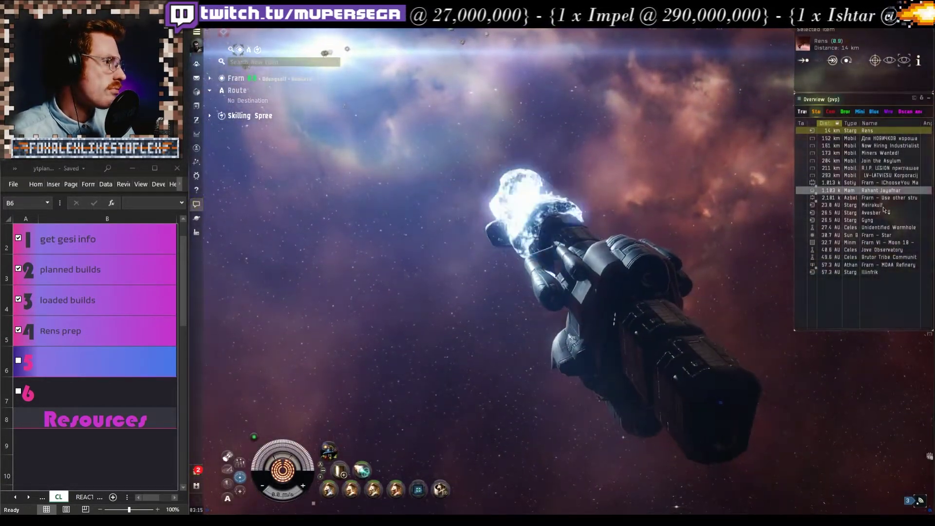
pyautogui.click(877, 183)
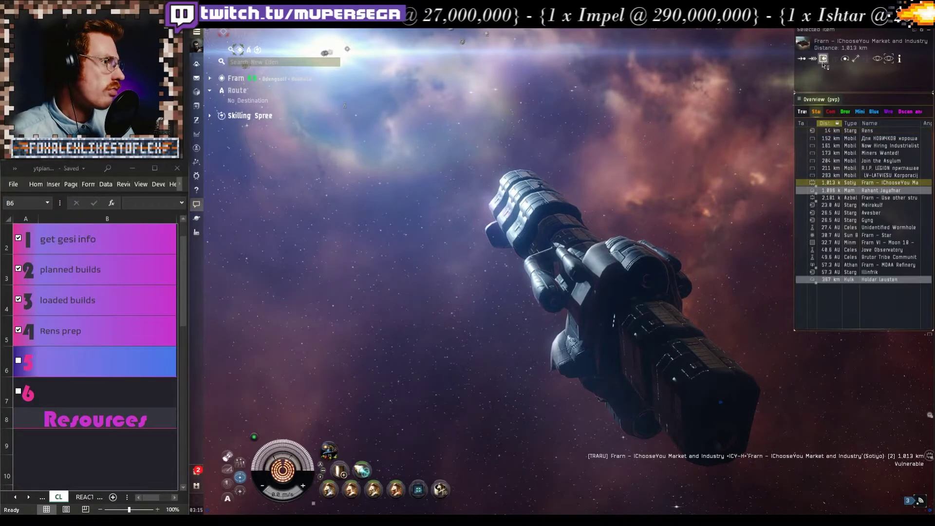
pyautogui.hotkey('alt', 'Tab')
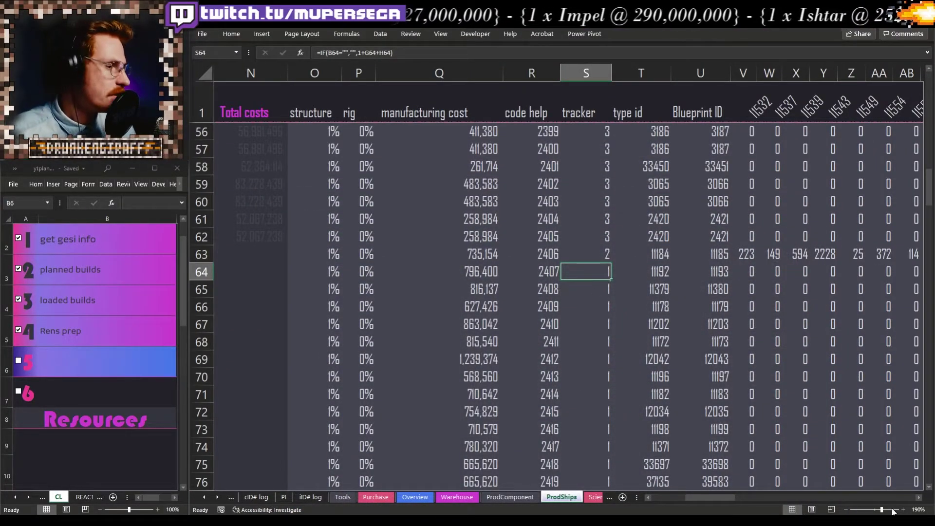
# Step: Scroll right to the material columns and review row 63's type ID 11184 and Blueprint ID 11185 lookups
pyautogui.click(919, 497)
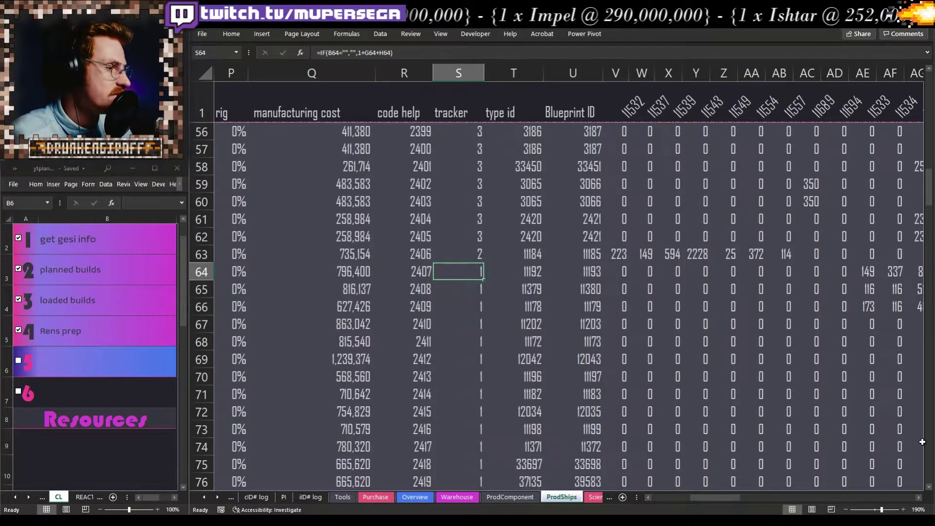
pyautogui.click(919, 497)
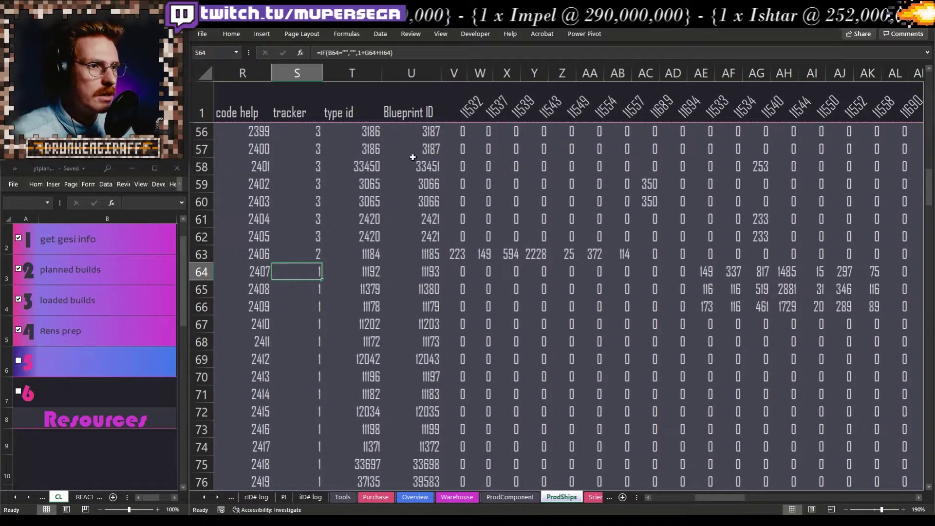
pyautogui.click(373, 271)
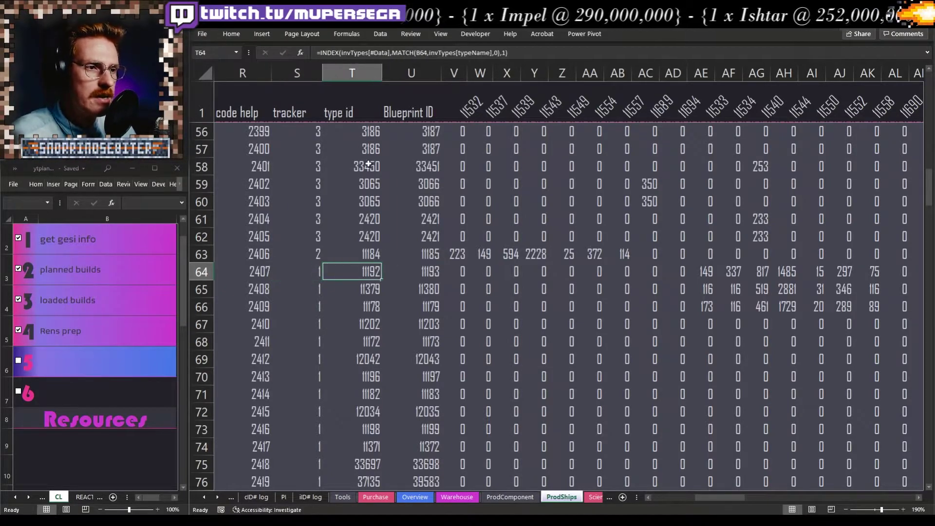
pyautogui.click(360, 259)
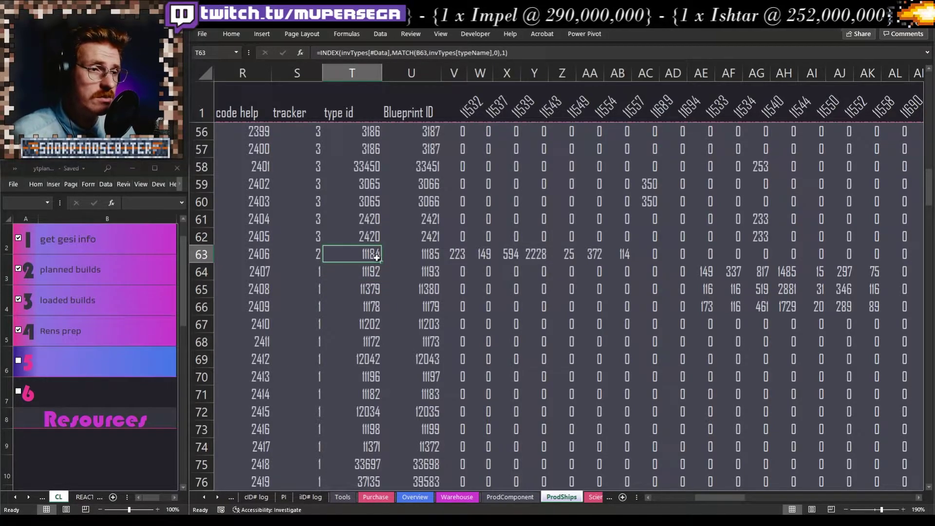
pyautogui.click(425, 253)
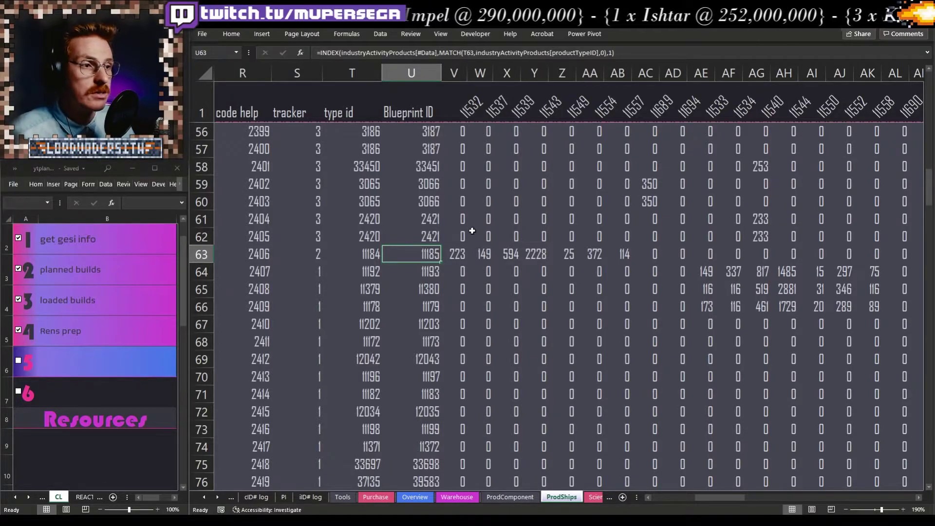
# Step: Inspect row 63's first material quantity and the material ID in its column heading
pyautogui.click(458, 252)
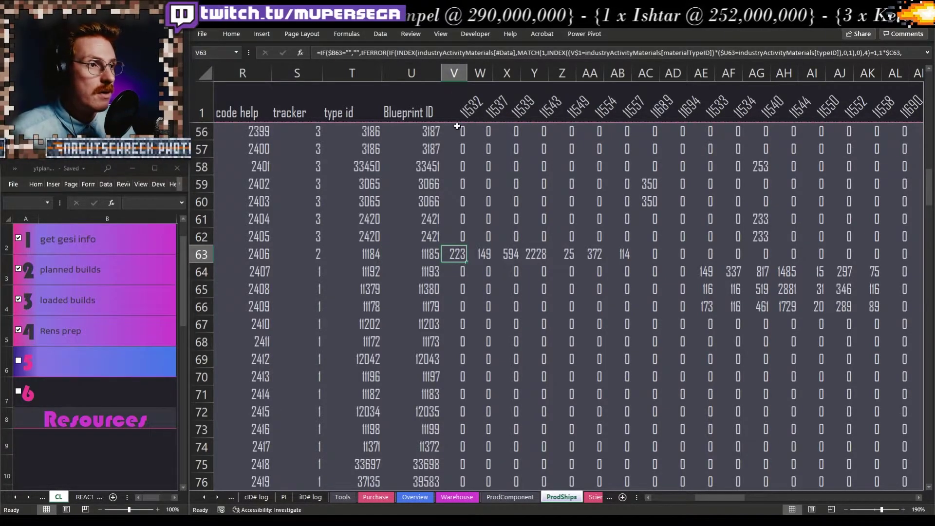
pyautogui.moveTo(457, 117); pyautogui.dragTo(483, 113)
pyautogui.scroll(-16, 470, 292)
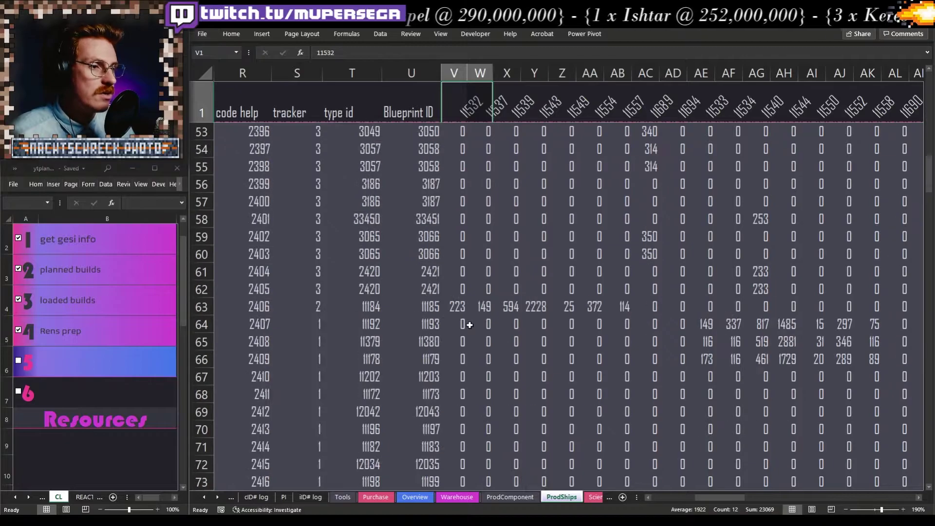
pyautogui.scroll(-6, 469, 325)
pyautogui.scroll(6, 463, 292)
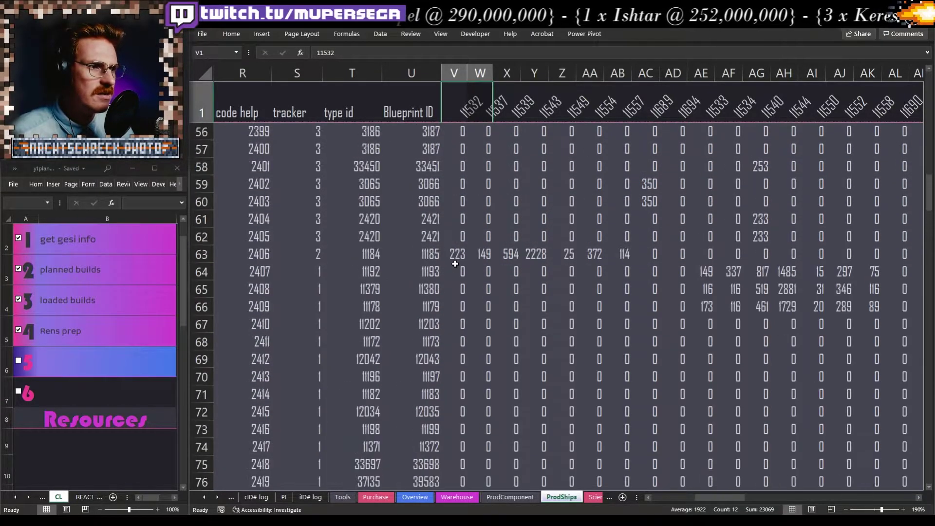
pyautogui.click(459, 260)
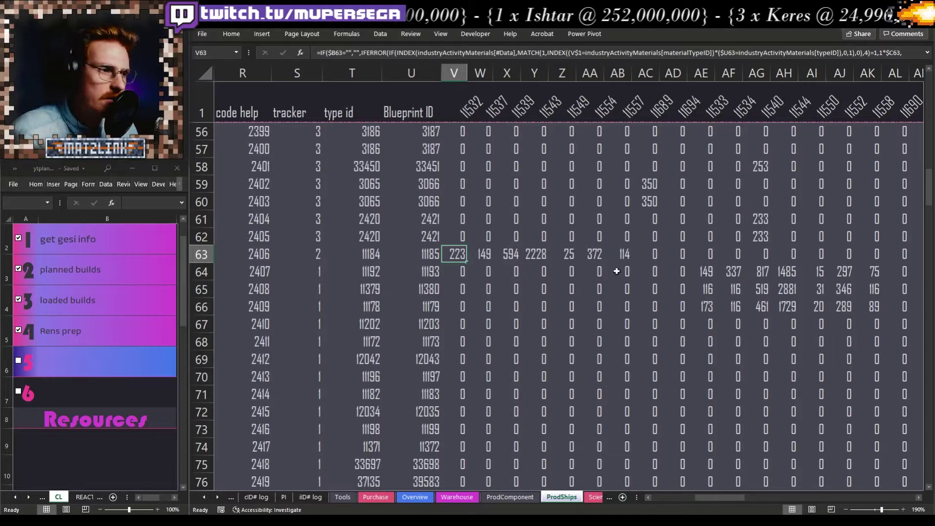
pyautogui.press('Right')
pyautogui.press('Right')
pyautogui.press('Right')
pyautogui.press('Right')
pyautogui.press('Left')
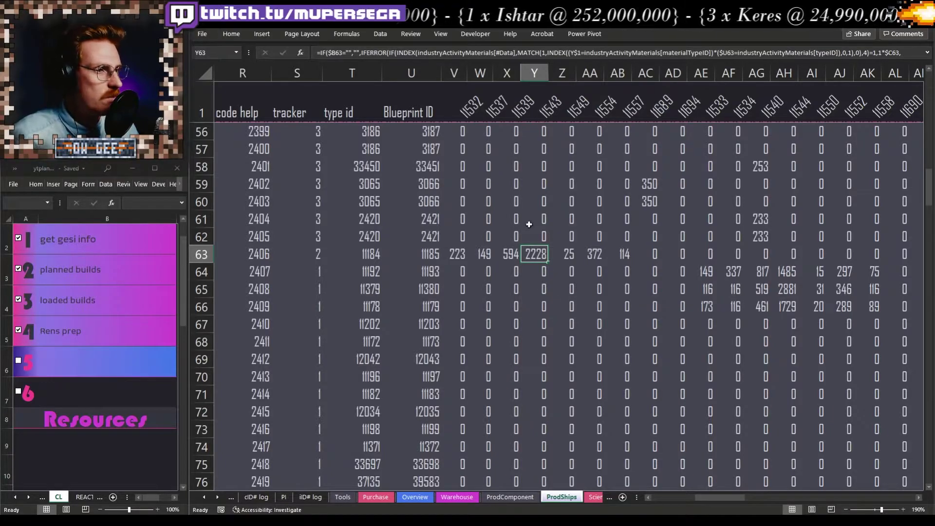
# Step: Check row 63's material quantities (223, 149, 594, 2228, 25, 372, 114), then switch to EVE's hangar
pyautogui.click(436, 257)
pyautogui.click(460, 255)
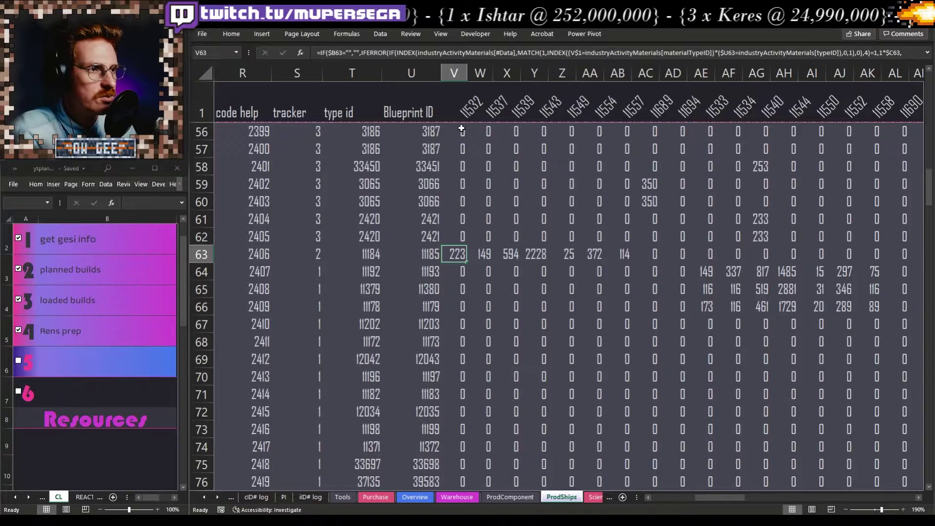
pyautogui.click(476, 255)
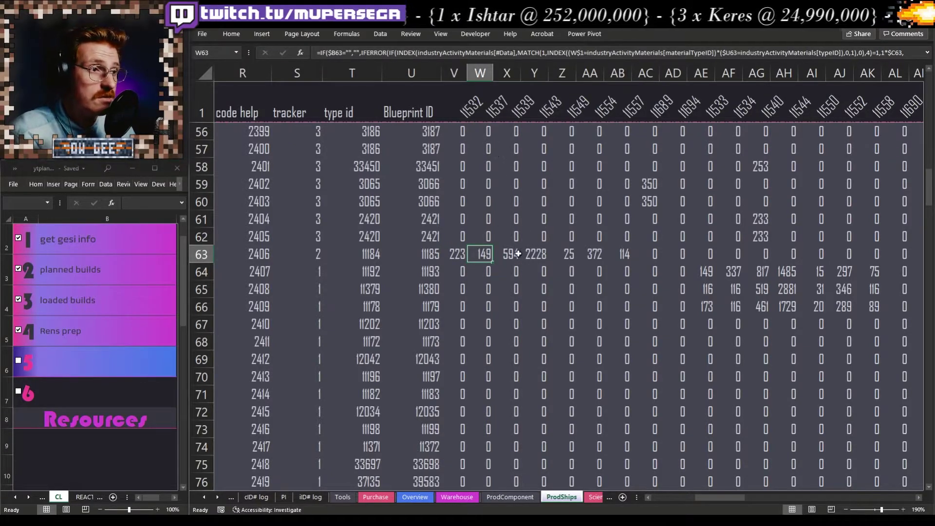
pyautogui.click(519, 253)
pyautogui.click(540, 255)
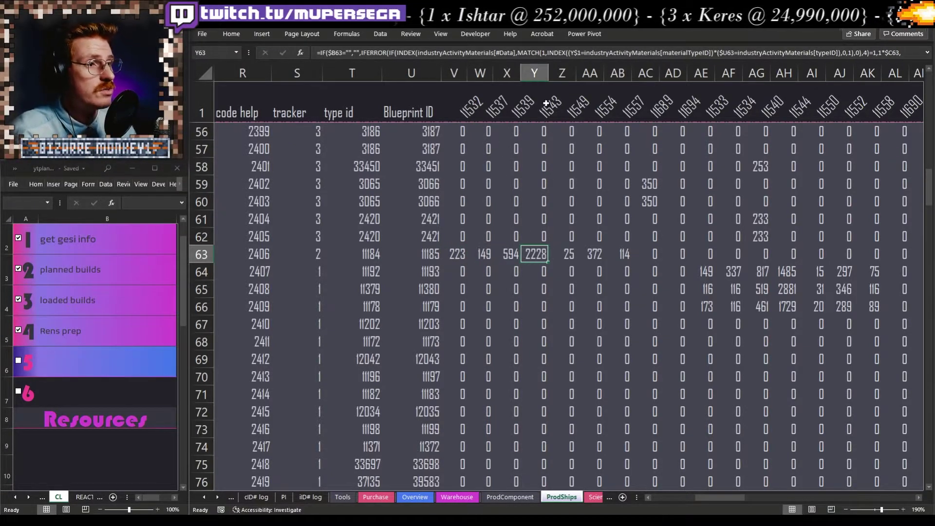
pyautogui.click(565, 254)
pyautogui.click(593, 255)
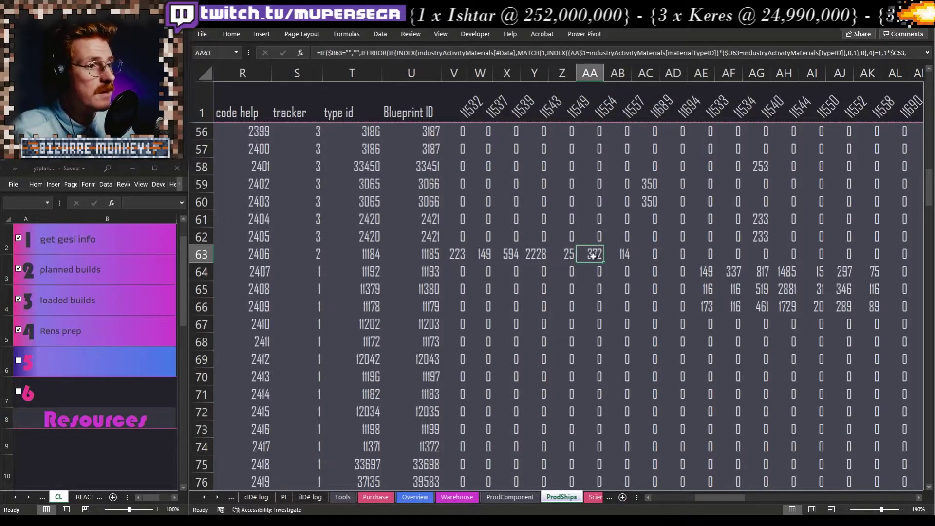
pyautogui.click(627, 254)
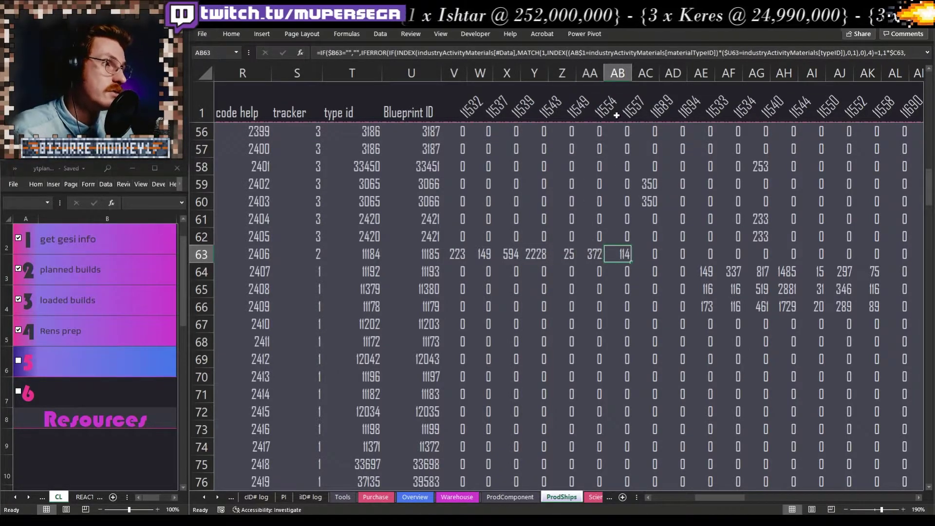
pyautogui.moveTo(630, 256); pyautogui.dragTo(462, 258)
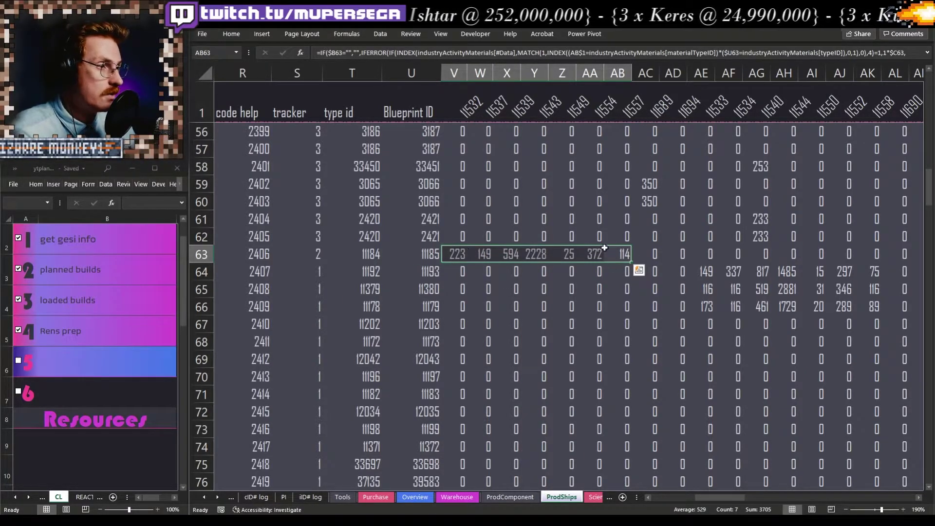
pyautogui.click(607, 290)
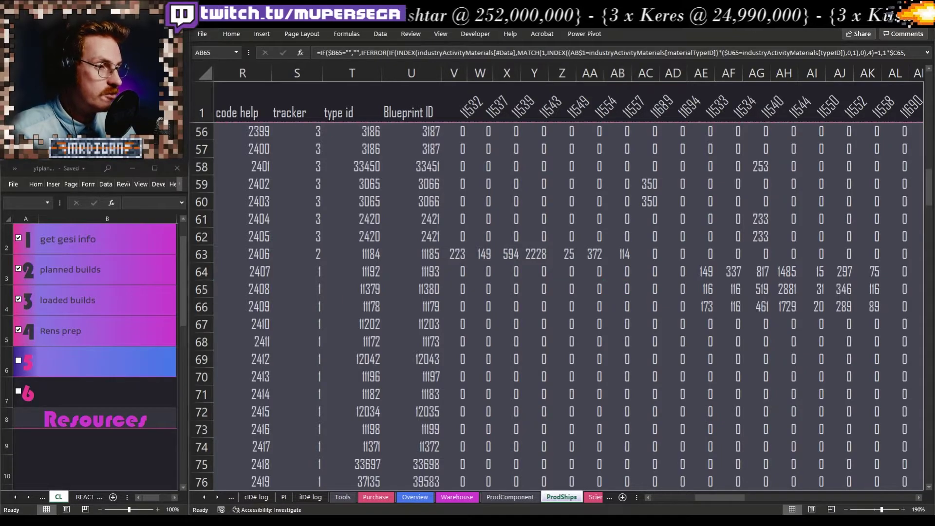
pyautogui.hotkey('alt', 'Tab')
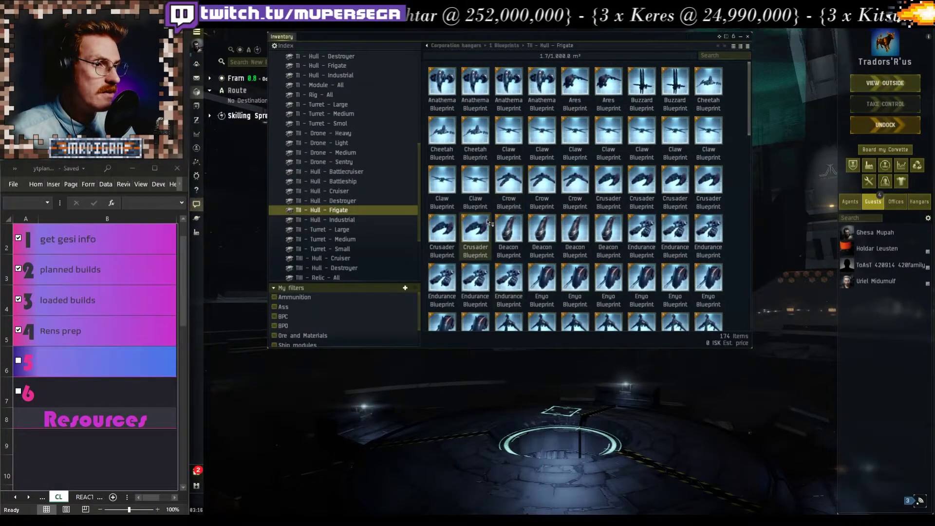
# Step: Load the Crusader blueprint into EVE's Industry window as a 5-run manufacturing job, then return to Excel
pyautogui.hotkey('alt', 's')
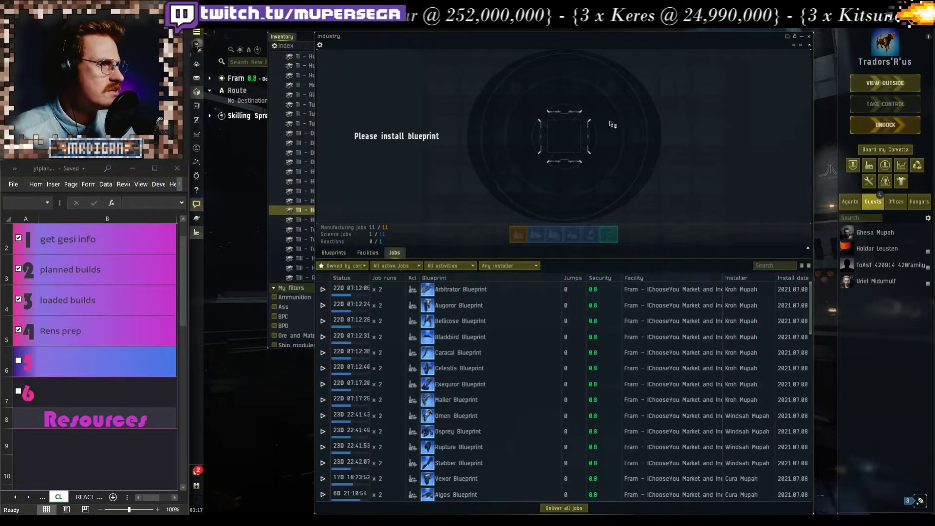
pyautogui.moveTo(610, 123); pyautogui.dragTo(564, 137)
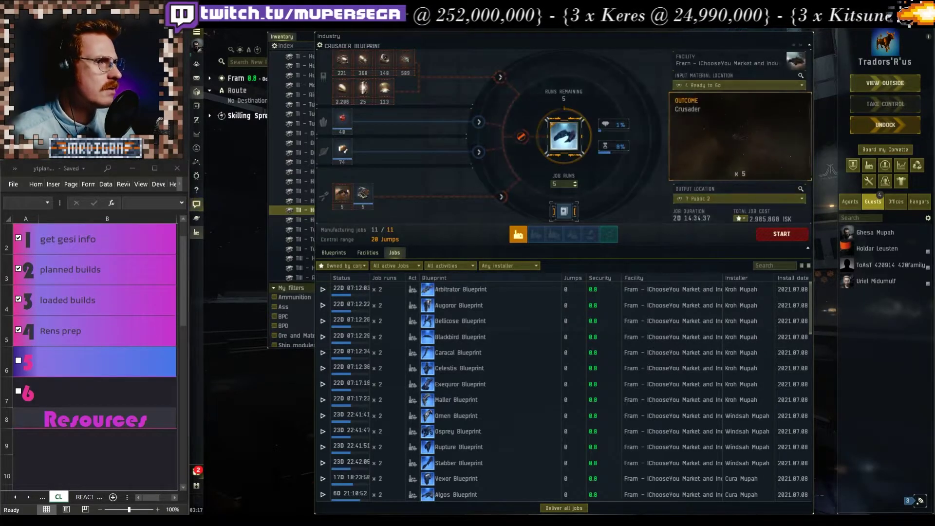
pyautogui.hotkey('alt', 'Tab')
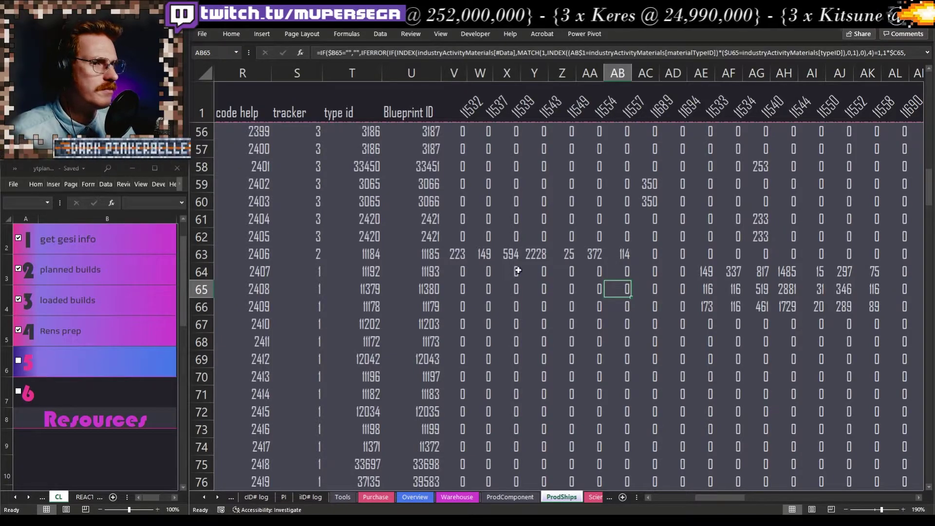
# Step: Scroll ProdShips to show the Crusader's Start/Finish columns in row 63, then go back to EVE's industry job
pyautogui.moveTo(331, 254); pyautogui.dragTo(388, 250)
pyautogui.scroll(3, 573, 259)
pyautogui.scroll(1, 572, 261)
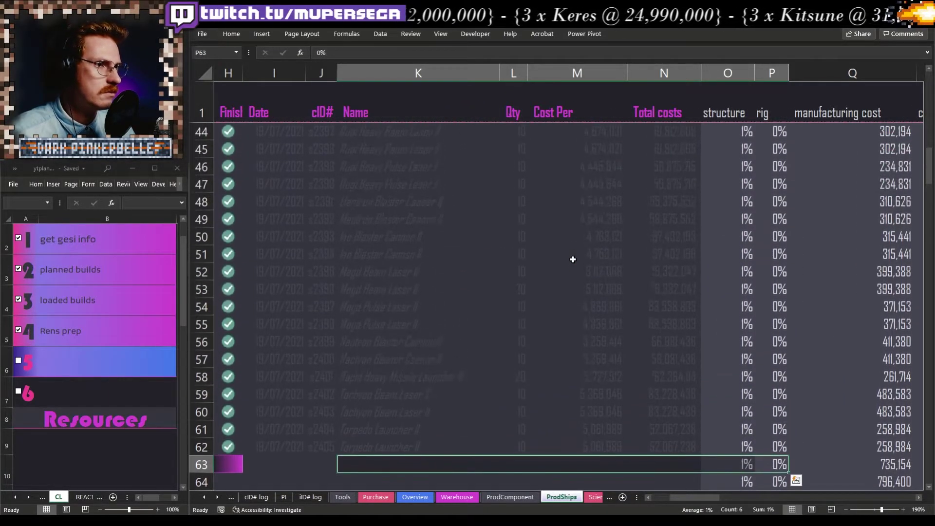
pyautogui.scroll(-3, 445, 302)
pyautogui.moveTo(444, 303); pyautogui.dragTo(484, 309)
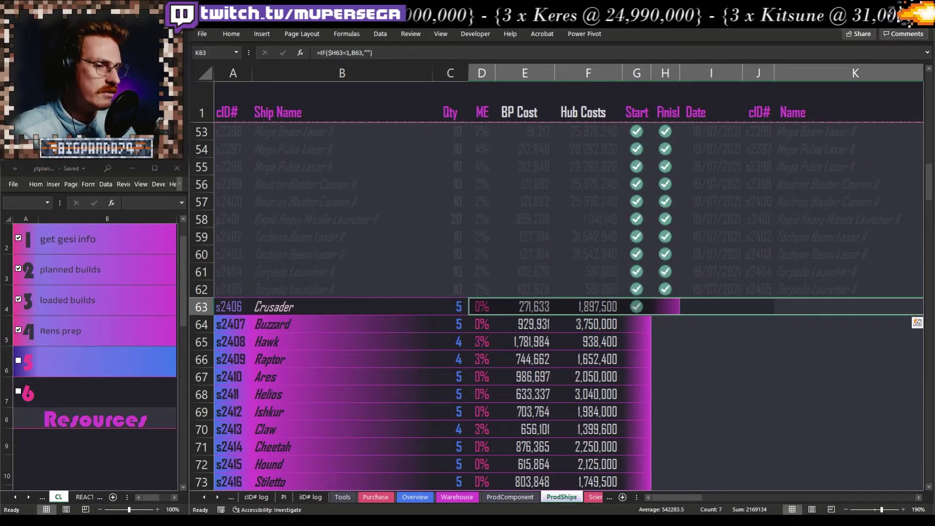
pyautogui.hotkey('alt', 'Tab')
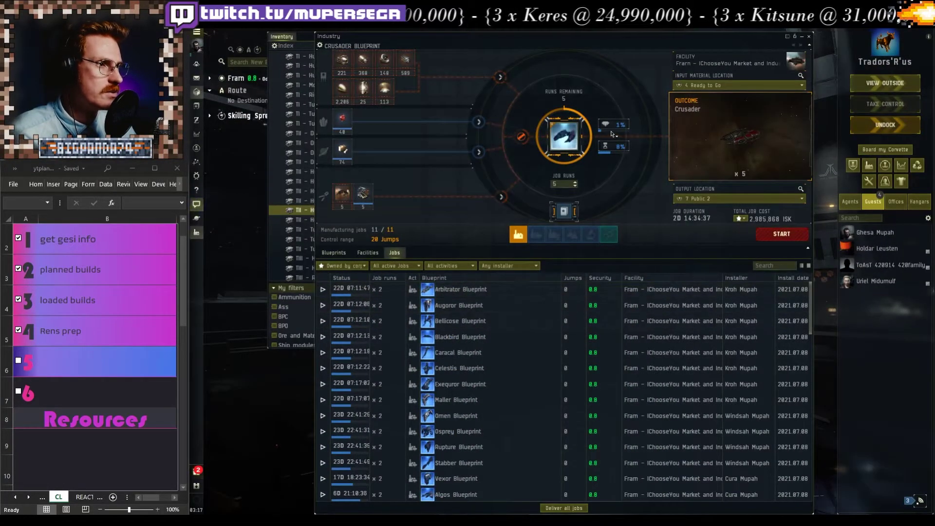
# Step: Set the Crusader blueprint's material efficiency to 0, then switch back to the ProdShips sheet
pyautogui.click(613, 126)
pyautogui.write('0')
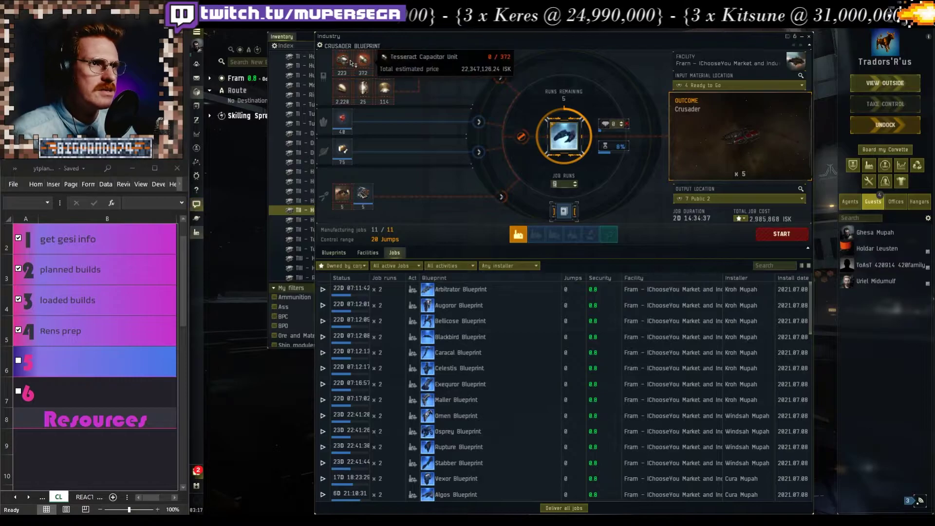
pyautogui.moveTo(344, 71)
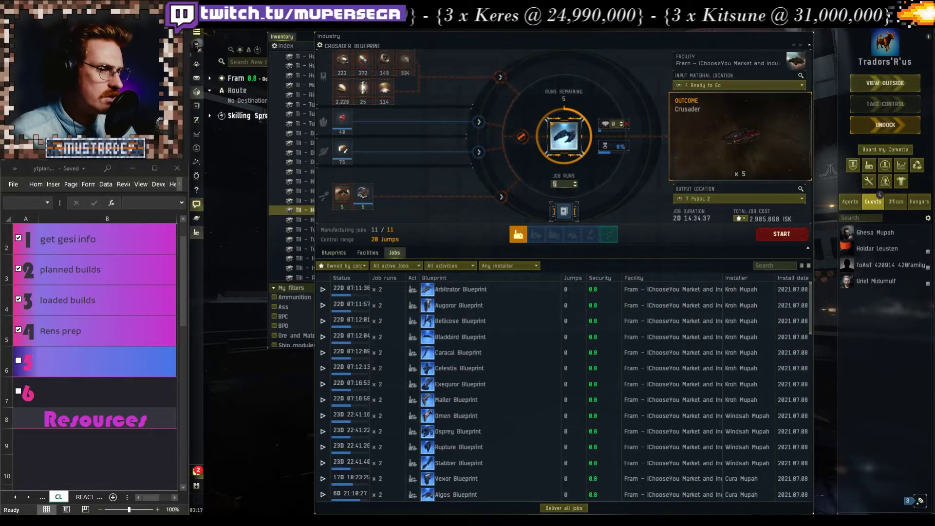
pyautogui.hotkey('alt', 'Tab')
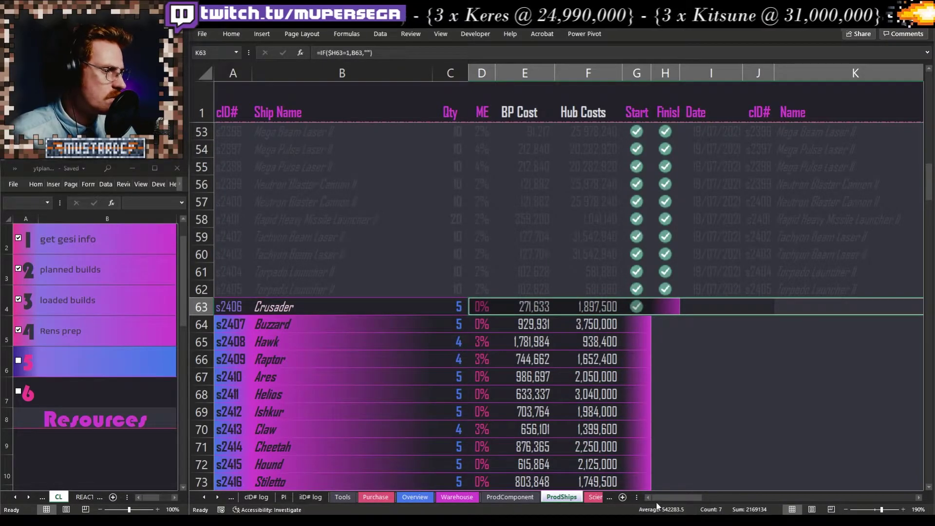
# Step: Compare the Crusader's sheet amounts 223, 372 and 2228 with the blueprint, then return to EVE
pyautogui.moveTo(658, 498); pyautogui.dragTo(705, 499)
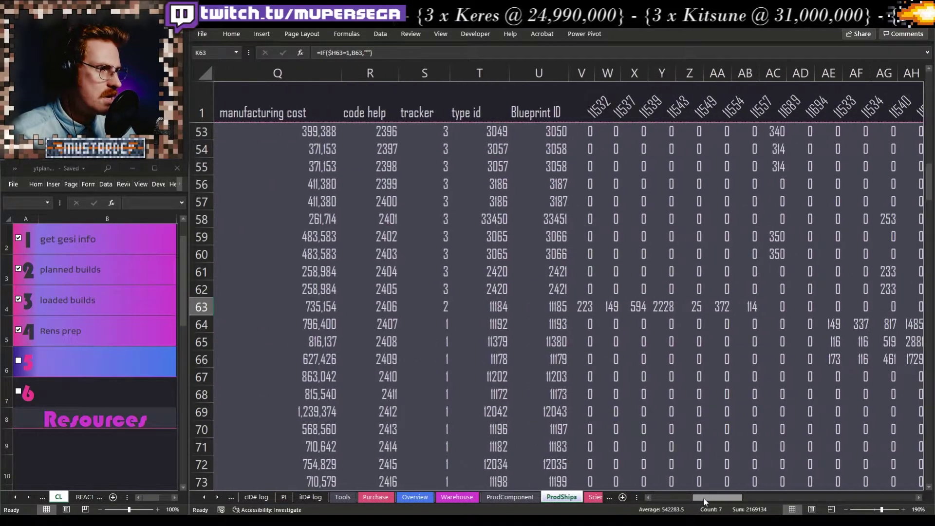
pyautogui.click(585, 307)
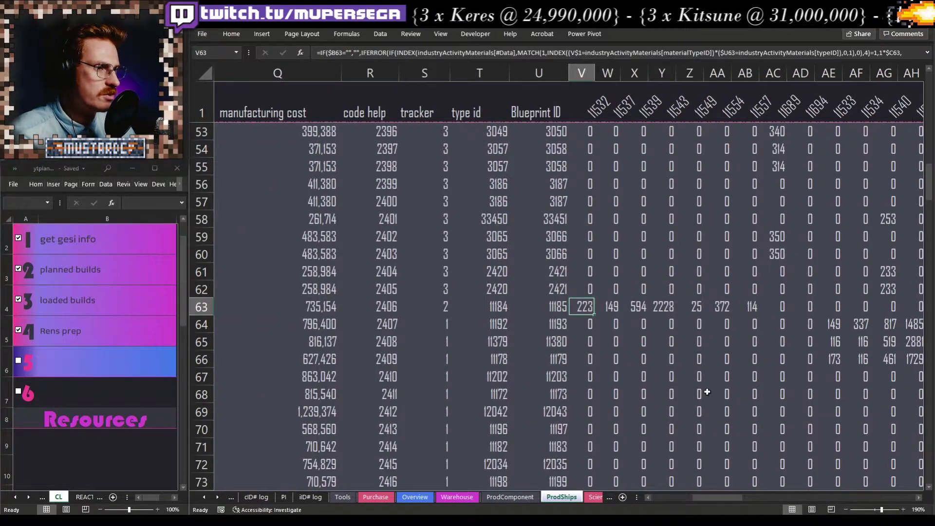
pyautogui.click(726, 308)
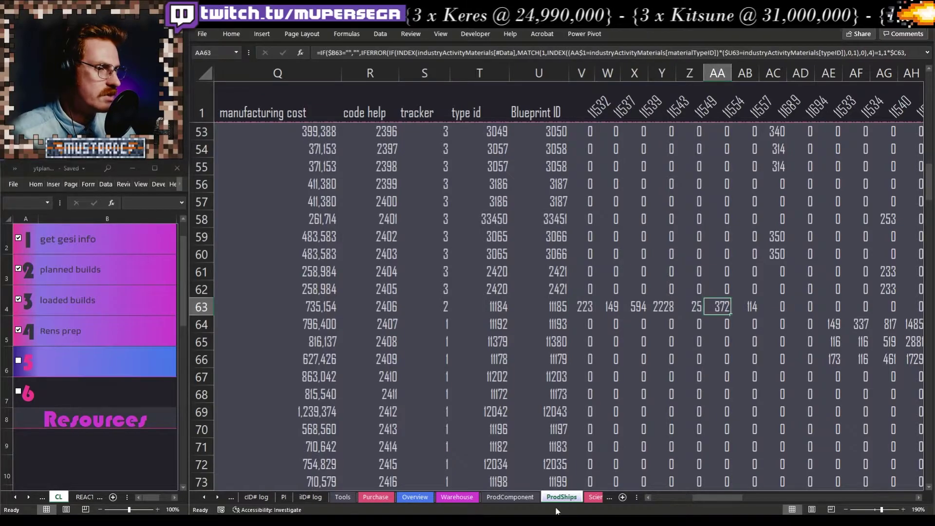
pyautogui.click(665, 308)
pyautogui.hotkey('alt', 'Tab')
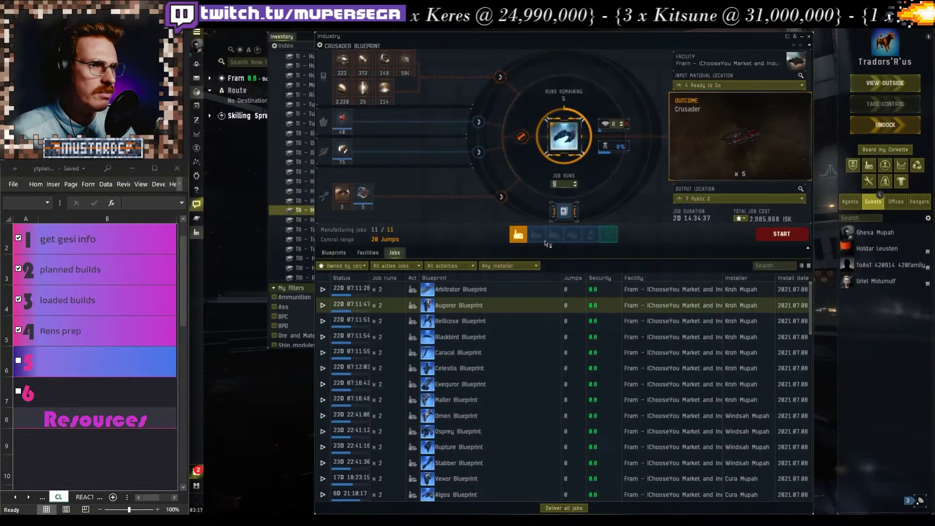
# Step: Return from the Tungsten Carbide Armor Plate blueprint to the Crusader and set its material efficiency to 0 again
pyautogui.click(342, 88)
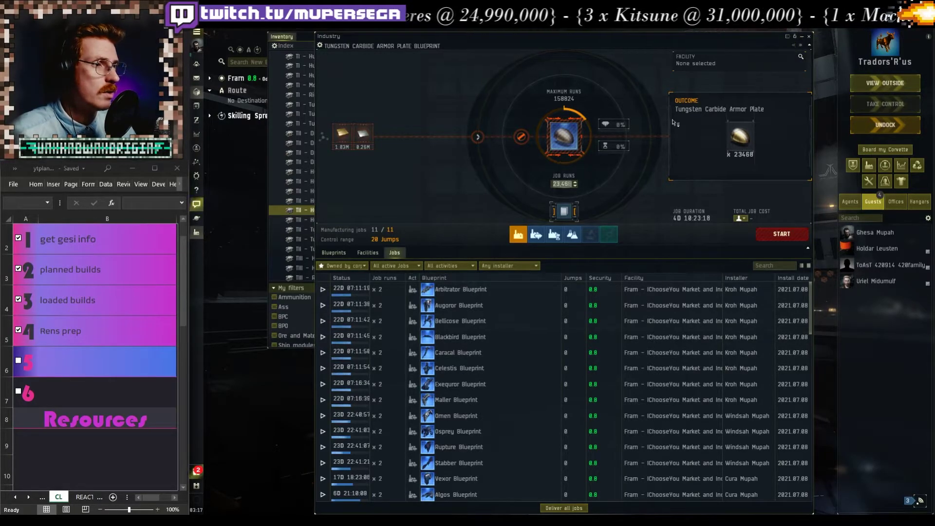
pyautogui.hotkey('alt', 'Left')
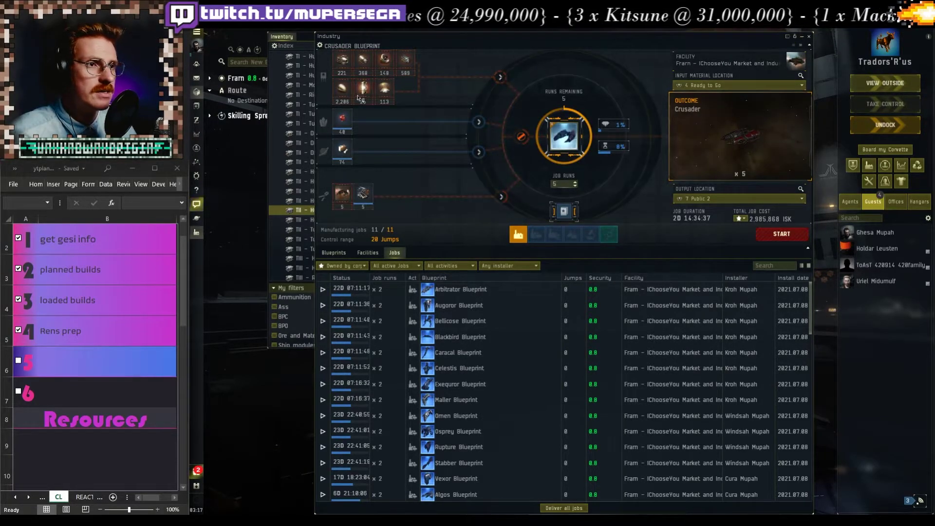
pyautogui.click(614, 124)
pyautogui.write('0')
pyautogui.press('Tab')
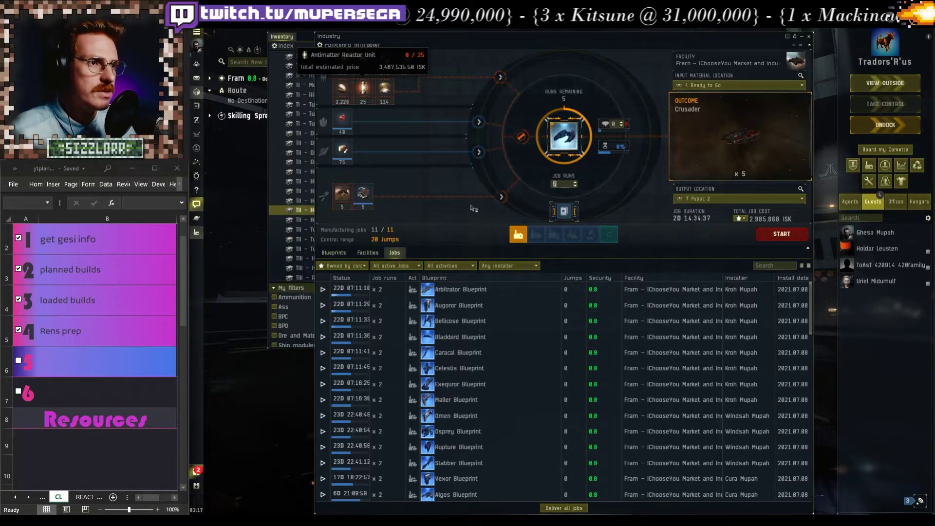
# Step: Back in ProdShips, recheck the Crusader's 372 and 223 material amounts
pyautogui.hotkey('alt', 'Tab')
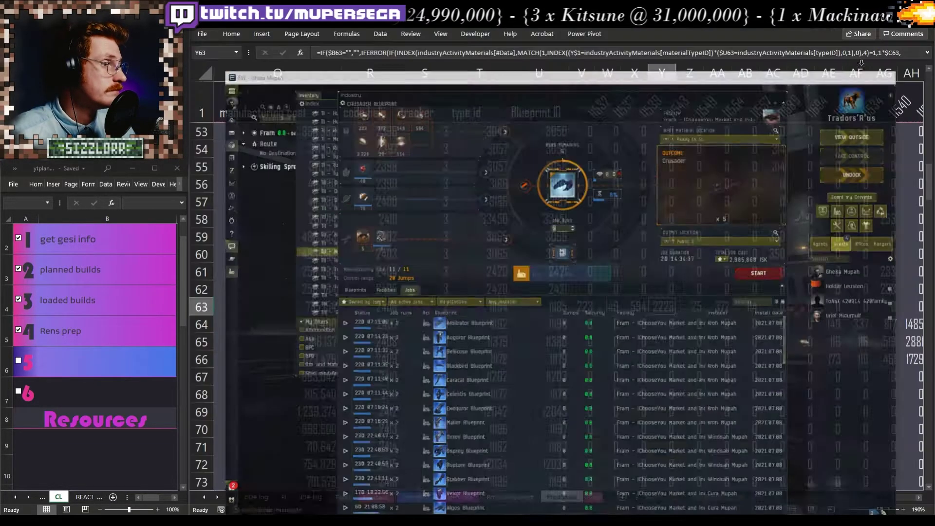
pyautogui.click(705, 305)
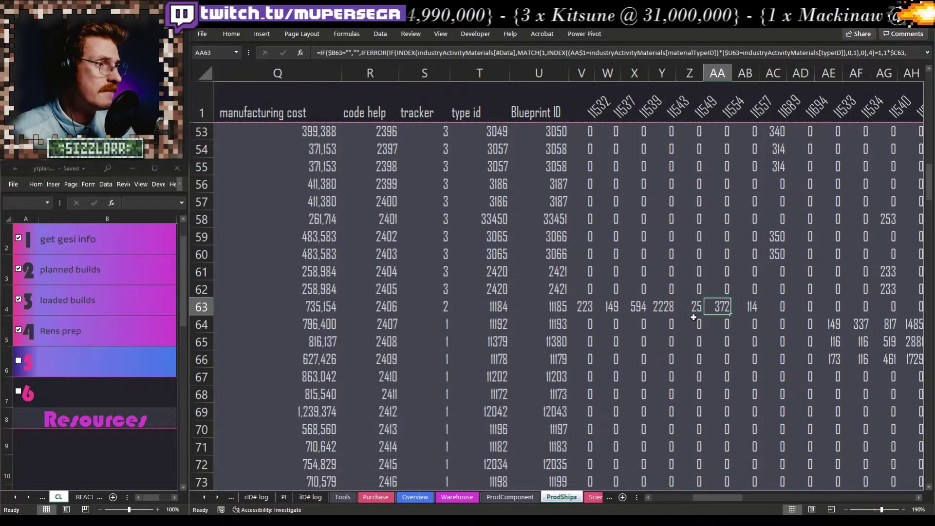
pyautogui.click(583, 308)
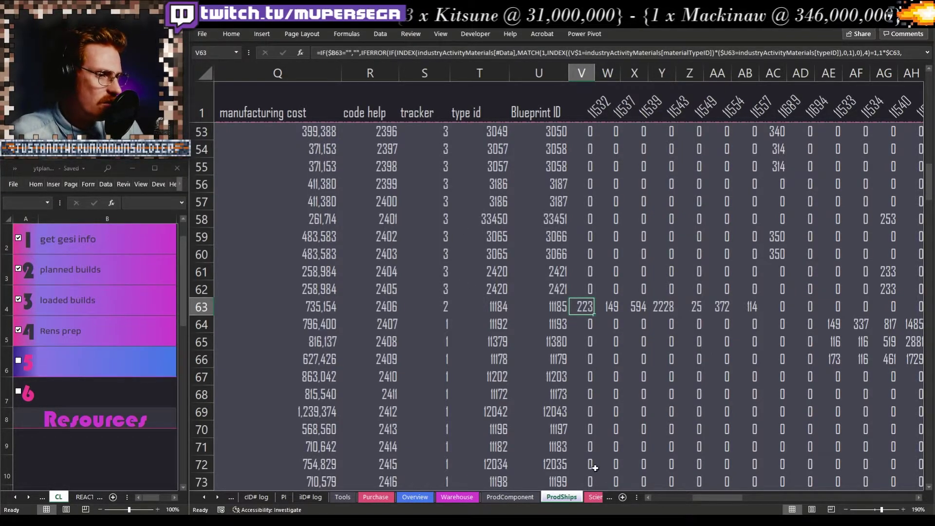
# Step: Hide columns O through CX on the ProdShips sheet
pyautogui.hscroll(-3, 649, 497)
pyautogui.hscroll(-1, 648, 497)
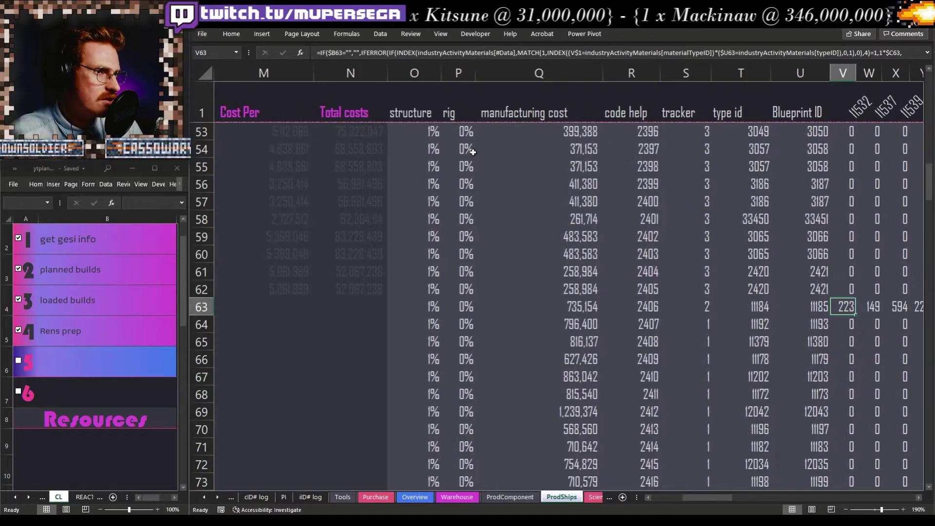
pyautogui.click(428, 76)
pyautogui.hotkey('ctrl', 'shift', 'Right')
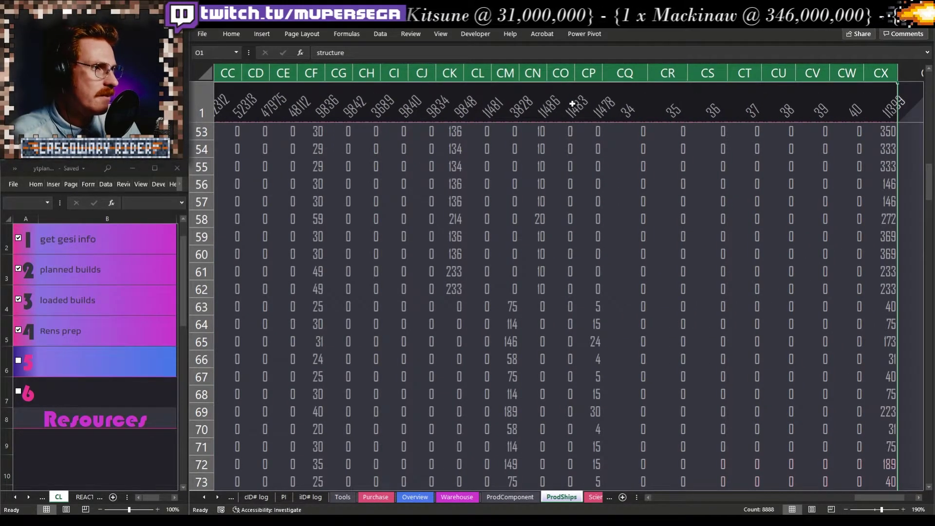
pyautogui.rightClick(570, 81)
pyautogui.click(594, 226)
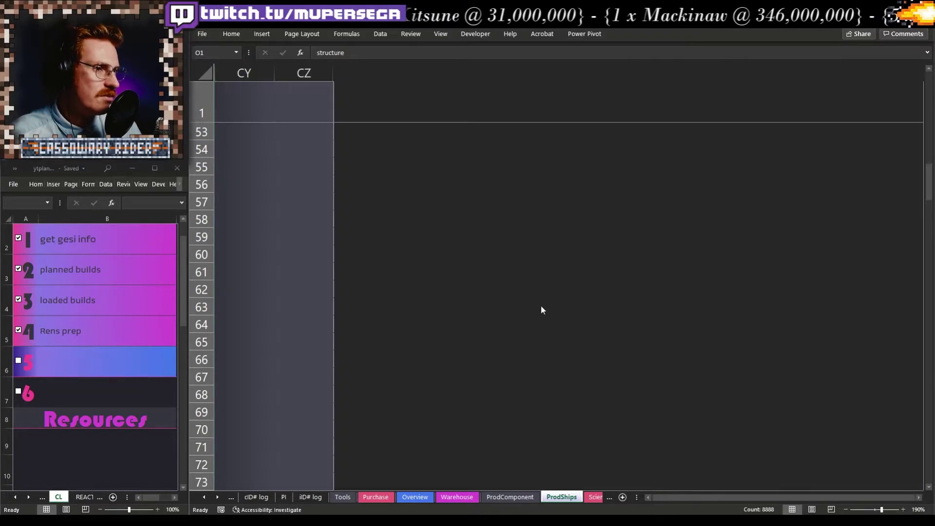
# Step: Drop the column selection and scroll down to the Crusader row on ProdShips
pyautogui.moveTo(682, 496); pyautogui.dragTo(655, 496)
pyautogui.click(725, 339)
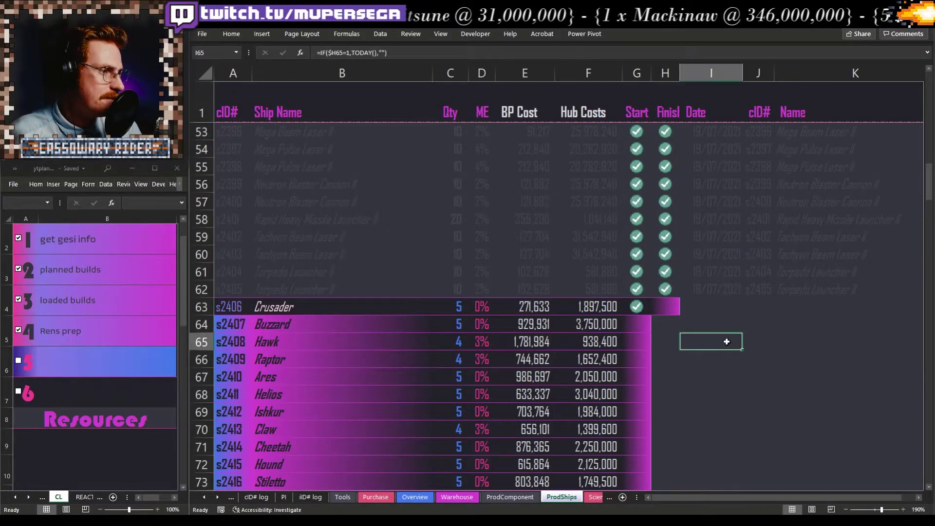
pyautogui.scroll(-1, 724, 334)
pyautogui.scroll(-1, 725, 334)
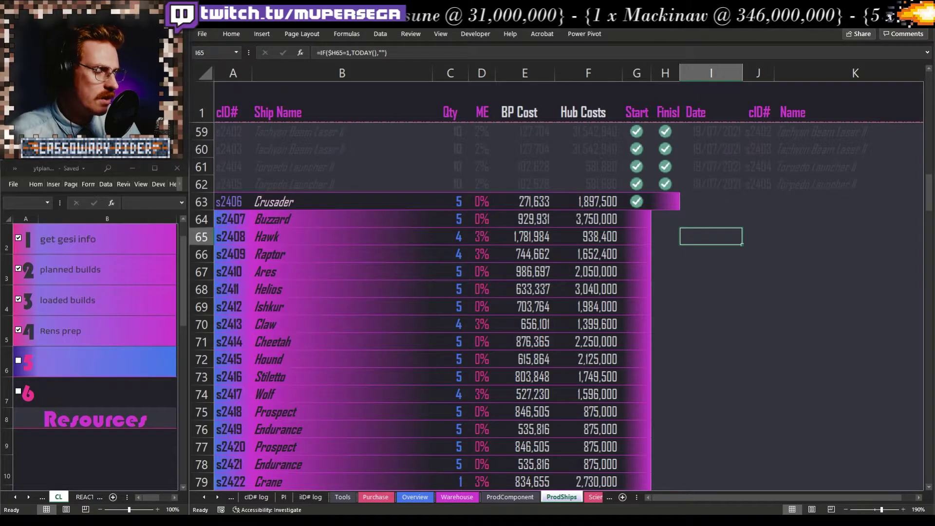
pyautogui.hotkey('alt', 'Tab')
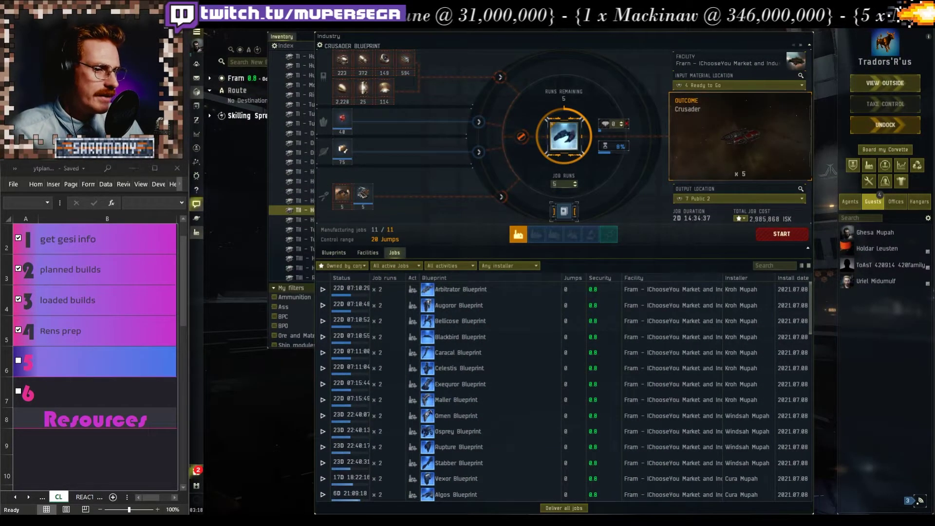
pyautogui.hotkey('alt', 'Tab')
pyautogui.click(723, 284)
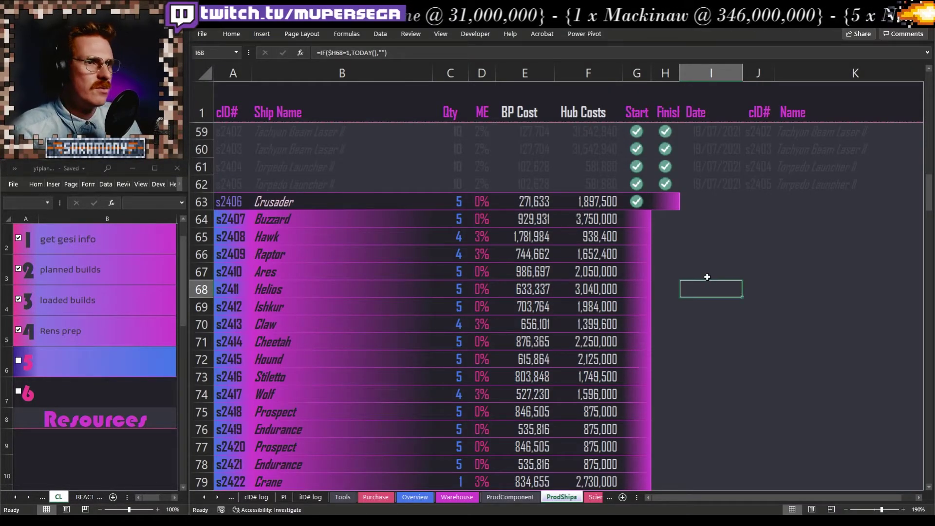
# Step: Enter 1 in Crusader's Finish cell H63, logging it on 3/08/2021 with total 101,244,872
pyautogui.press('Up')
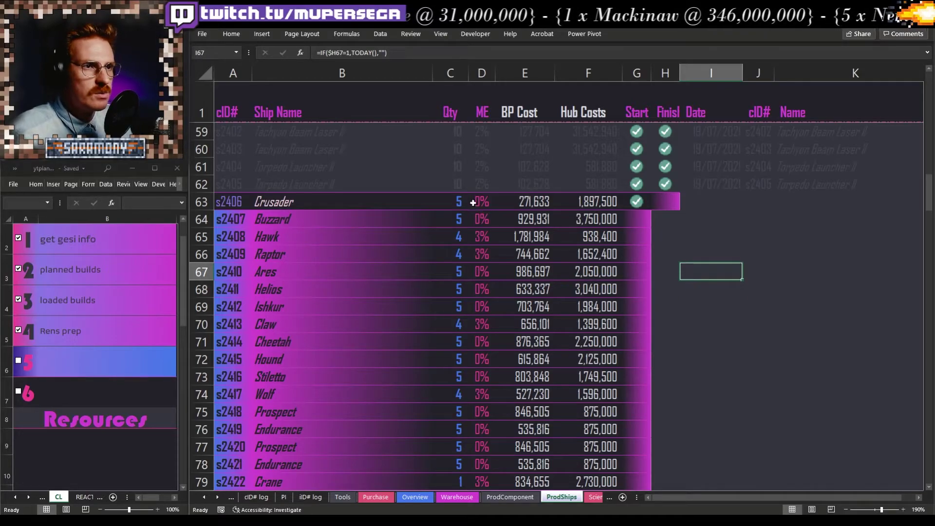
pyautogui.click(806, 238)
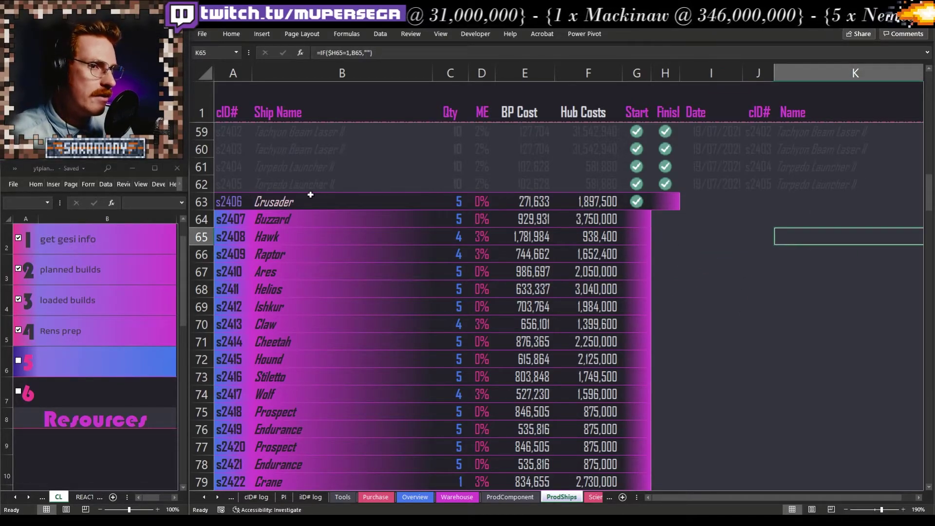
pyautogui.click(670, 263)
pyautogui.click(295, 202)
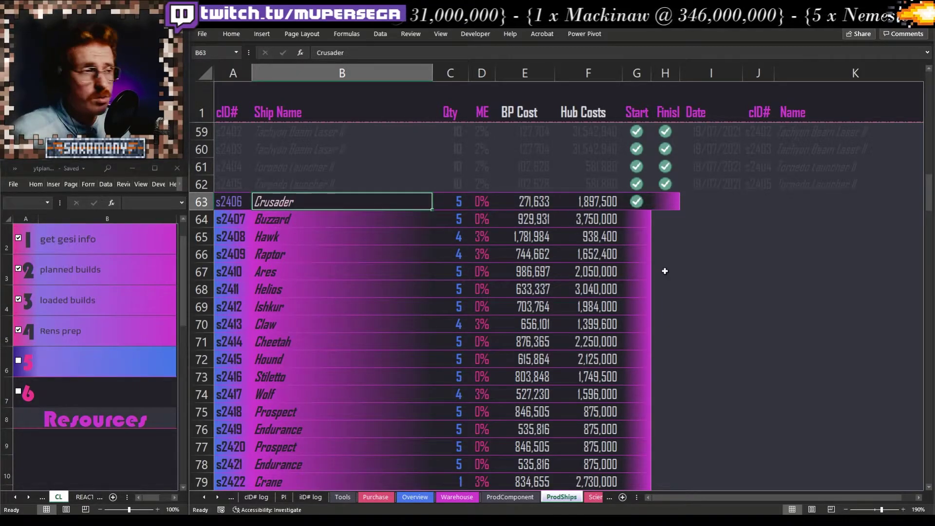
pyautogui.click(755, 305)
pyautogui.hotkey('ctrl', 'v')
pyautogui.click(672, 206)
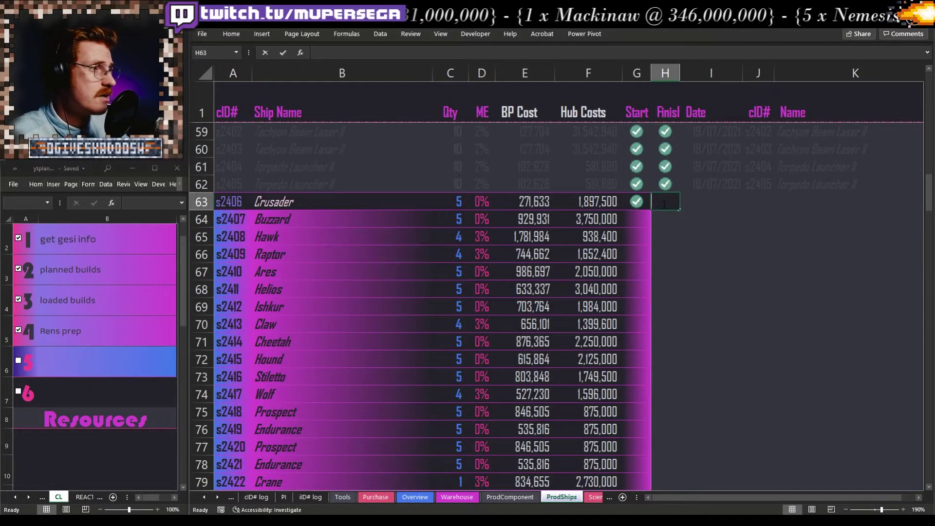
pyautogui.write('1')
pyautogui.press('Return')
# Step: Review row 63's date, cID#, name, cost-per-ship and total-cost formulas, then select the logged Crusader job cells
pyautogui.press('Right')
pyautogui.press('Right')
pyautogui.press('Right')
pyautogui.press('Right')
pyautogui.press('Right')
pyautogui.press('Right')
pyautogui.press('Right')
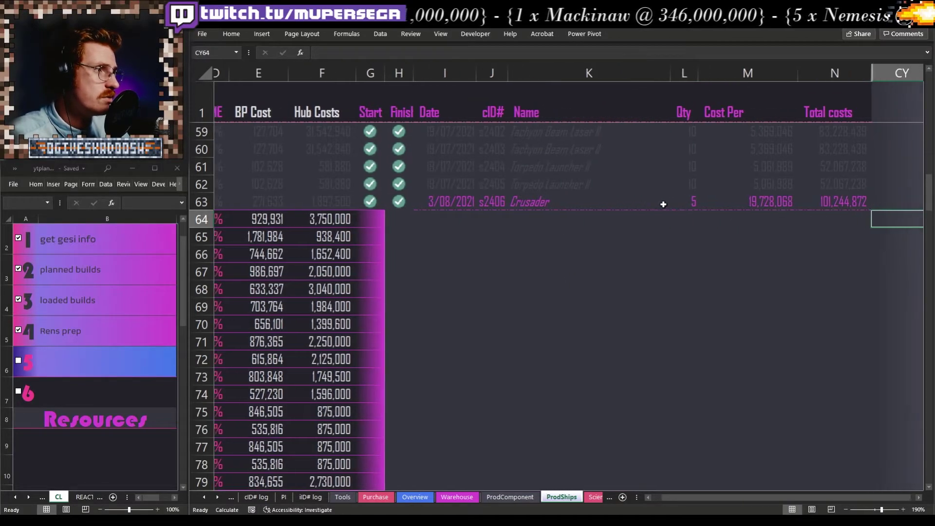
pyautogui.click(451, 265)
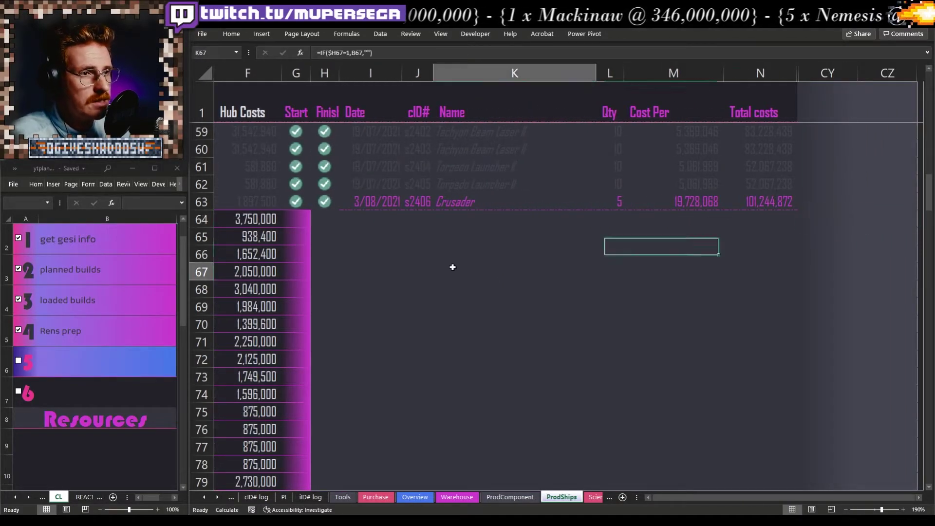
pyautogui.click(360, 203)
pyautogui.click(419, 202)
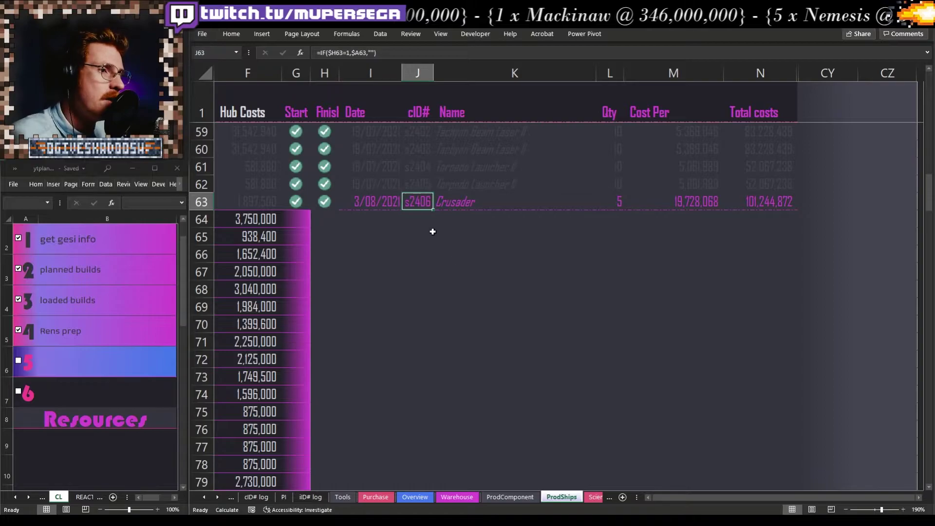
pyautogui.click(489, 201)
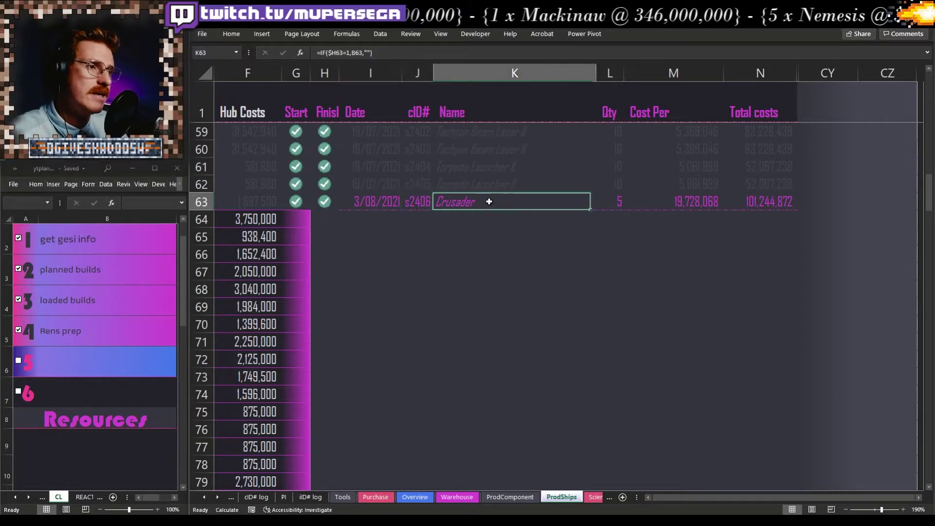
pyautogui.click(670, 203)
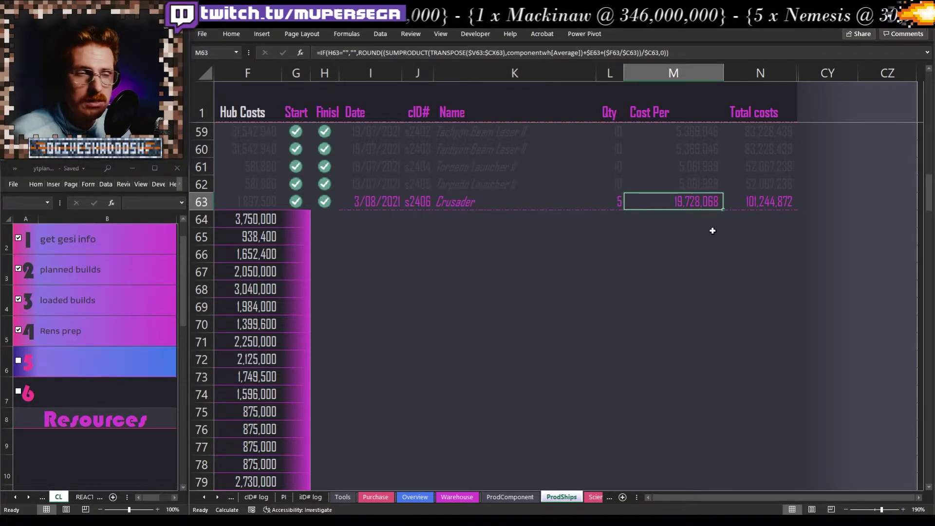
pyautogui.click(759, 203)
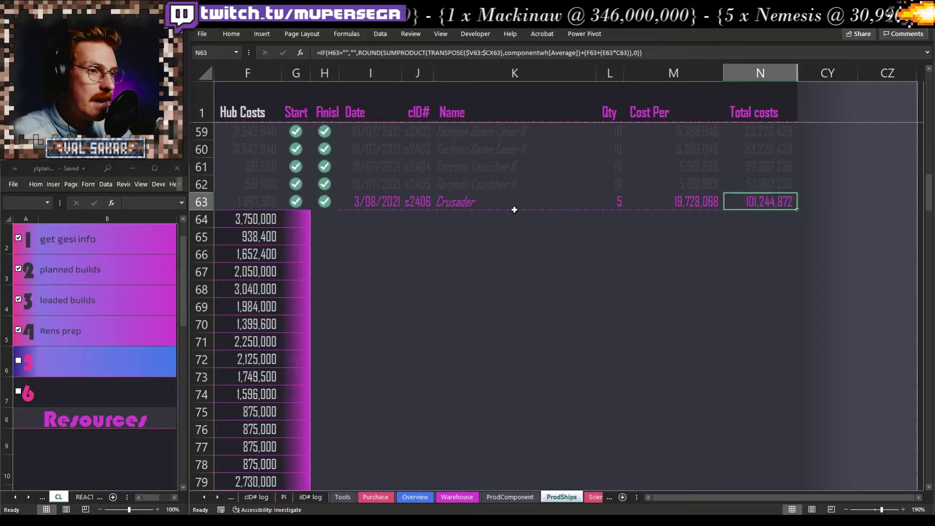
pyautogui.moveTo(363, 203); pyautogui.dragTo(769, 203)
# Step: Copy the Crusader job cells I63:N63 and paste them into sID# log row 2408
pyautogui.rightClick(769, 203)
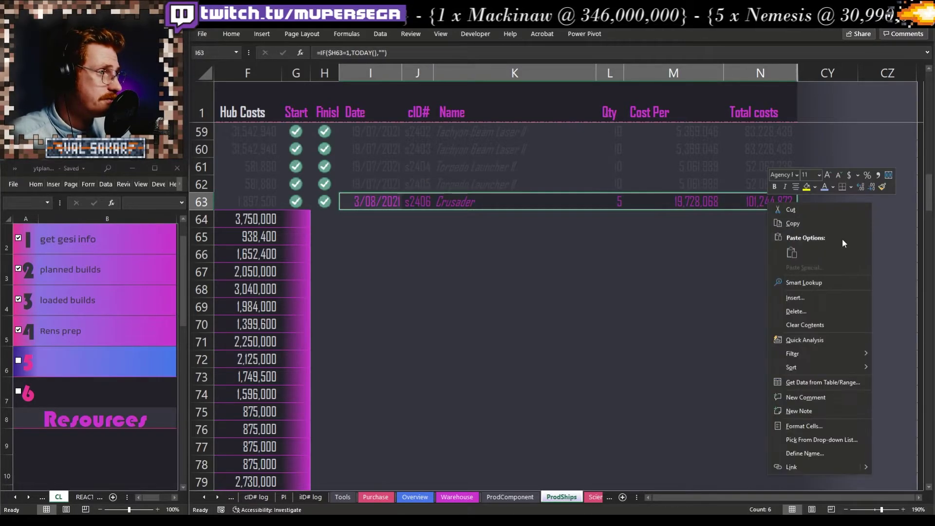
pyautogui.click(791, 224)
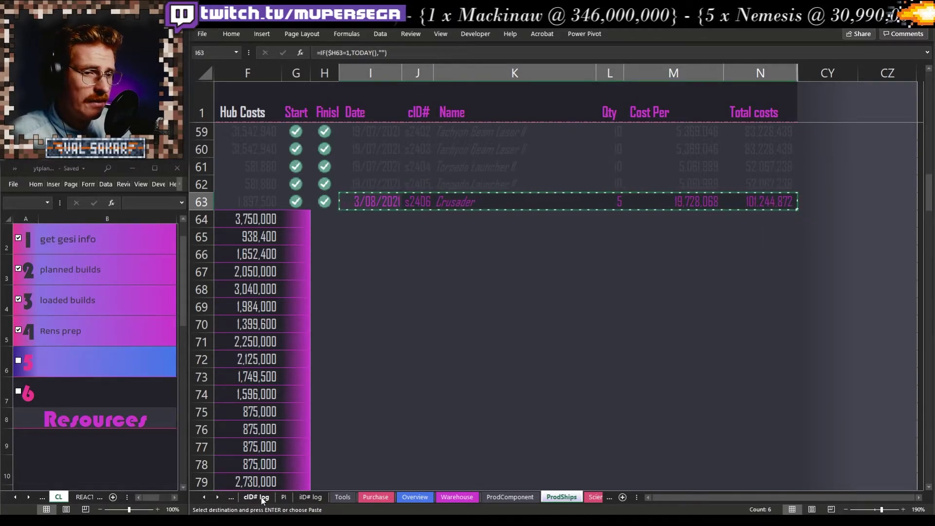
pyautogui.click(232, 497)
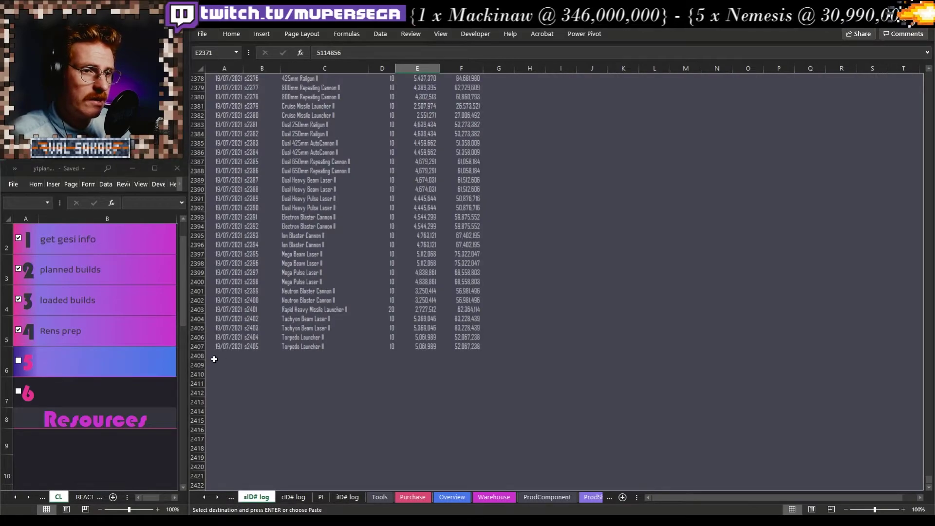
pyautogui.rightClick(213, 356)
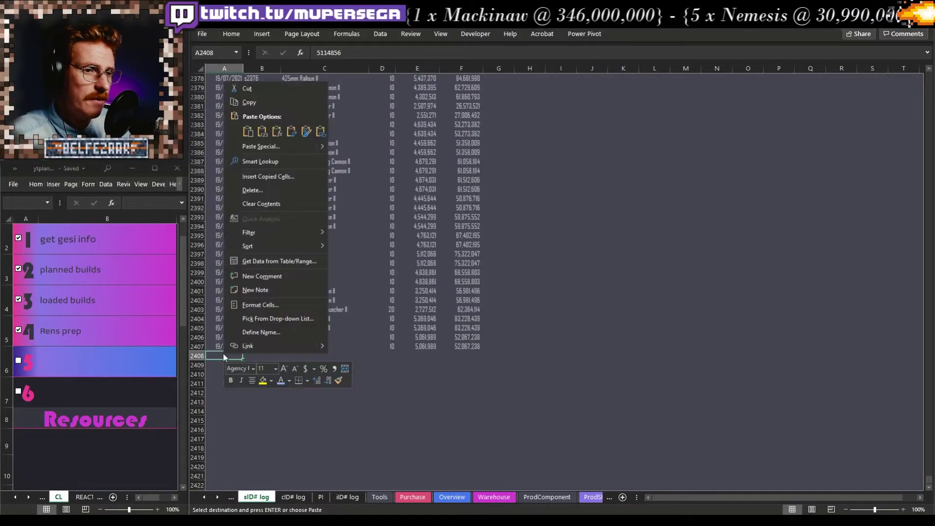
pyautogui.click(263, 130)
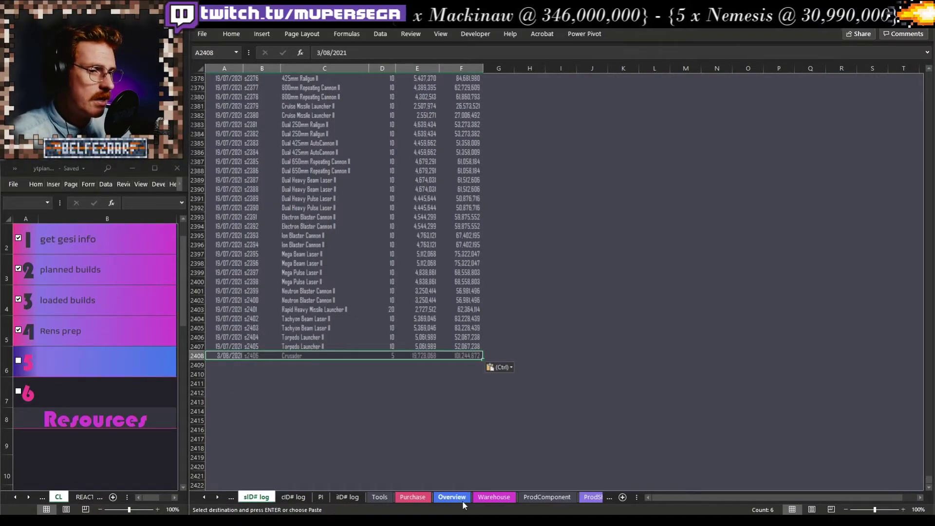
pyautogui.hotkey('ctrl', 'End')
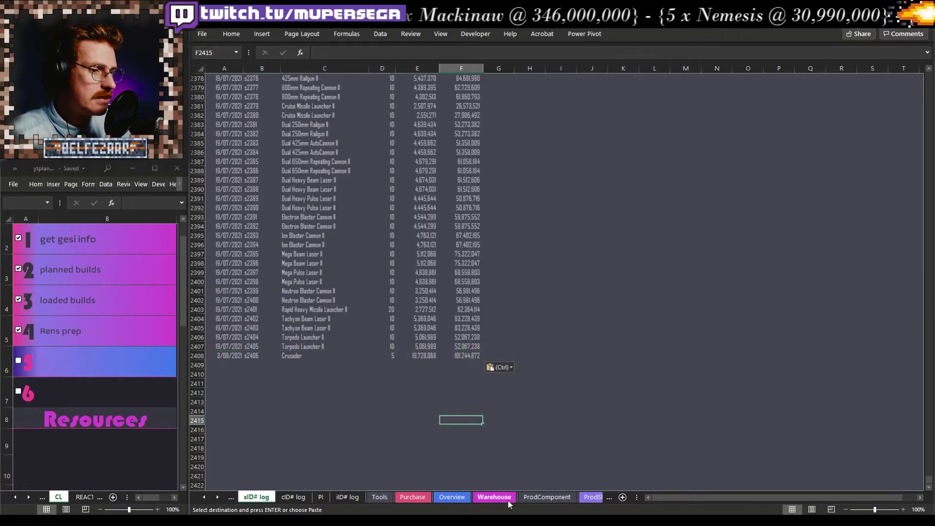
# Step: Back on ProdShips, replace the Crusader row's formulas with plain values in place
pyautogui.click(563, 499)
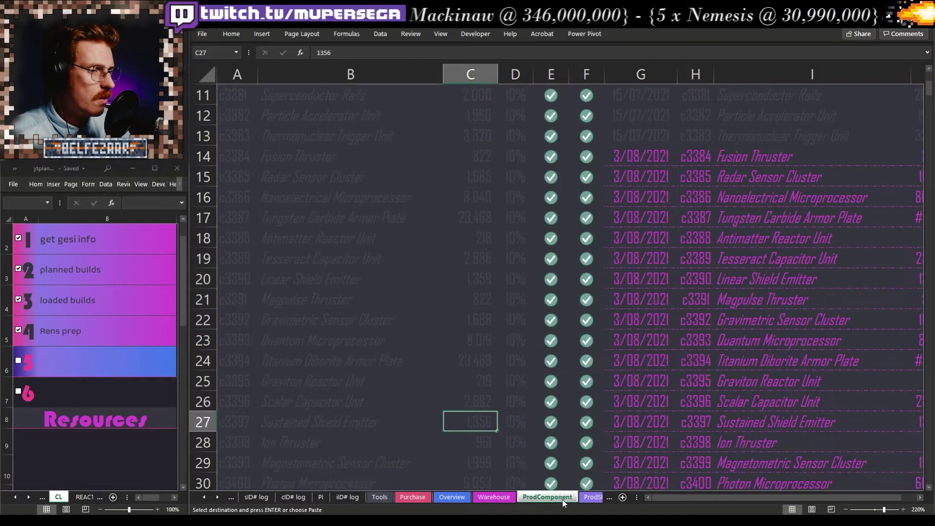
pyautogui.click(585, 498)
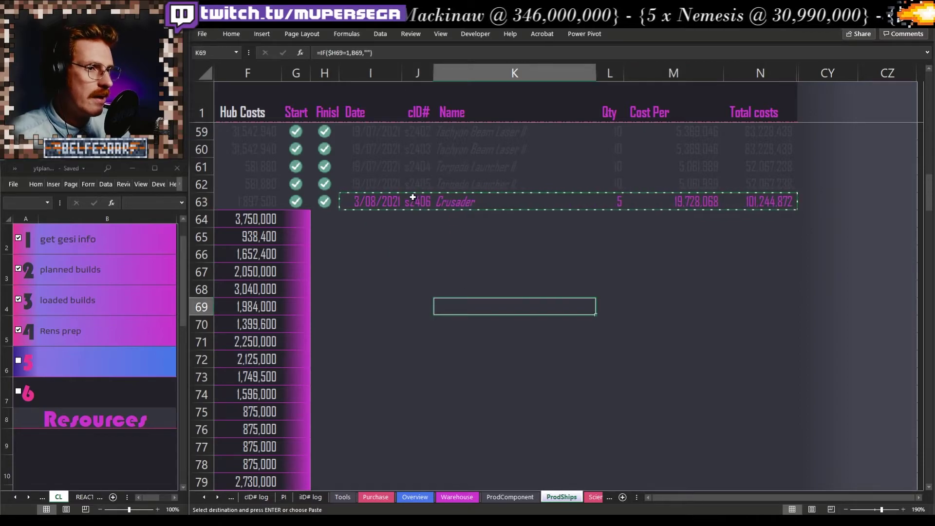
pyautogui.press('Escape')
pyautogui.moveTo(359, 195); pyautogui.dragTo(778, 197)
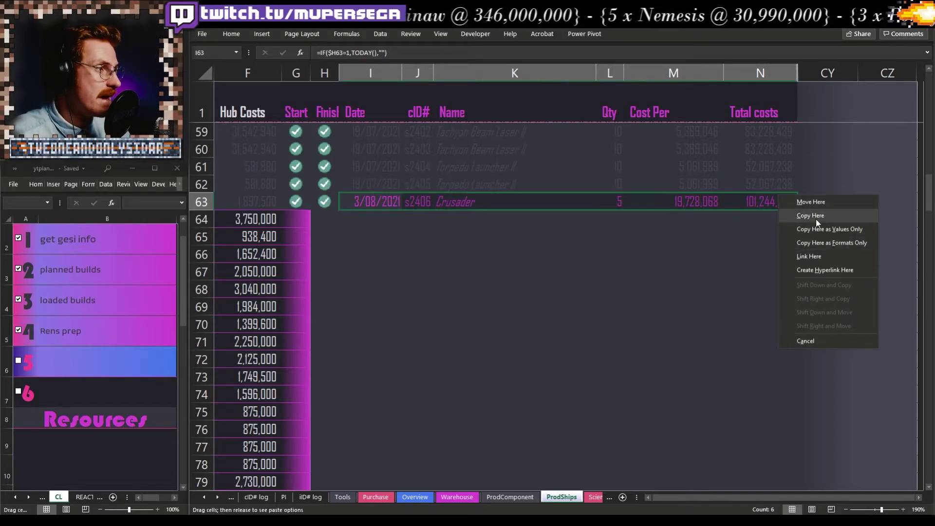
pyautogui.click(829, 229)
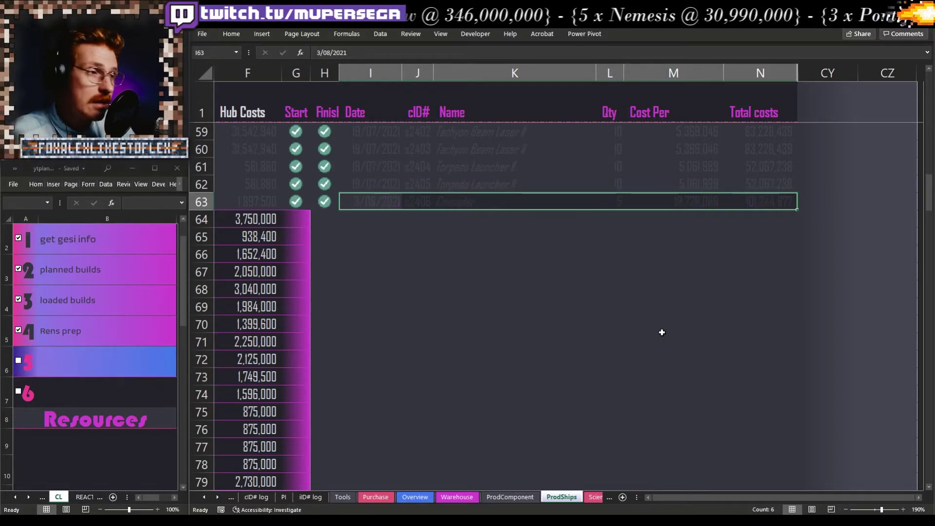
pyautogui.hotkey('ctrl', 'c')
# Step: Clear the Crusader row's Start and Finish checks in G63 and H63
pyautogui.hotkey('ctrl', 'pageup')
pyautogui.hotkey('ctrl', 'pageup')
pyautogui.hotkey('ctrl', 'pageup')
pyautogui.hotkey('ctrl', 'pageup')
pyautogui.hotkey('ctrl', 'pageup')
pyautogui.hotkey('ctrl', 'pageup')
pyautogui.hotkey('ctrl', 'pageup')
pyautogui.hotkey('ctrl', 'pageup')
pyautogui.hotkey('ctrl', 'pageup')
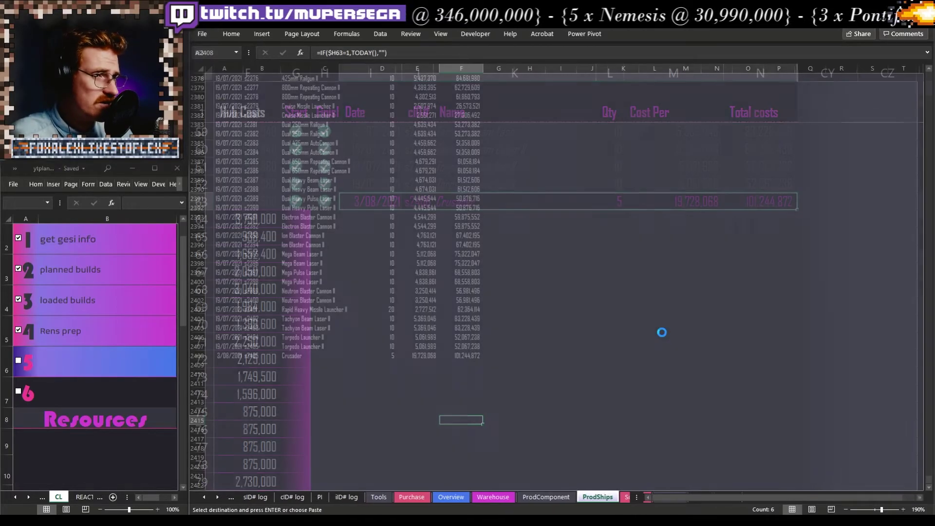
pyautogui.hotkey('ctrl', 'pagedown')
pyautogui.hotkey('ctrl', 'pagedown')
pyautogui.hotkey('ctrl', 'pagedown')
pyautogui.hotkey('ctrl', 'pagedown')
pyautogui.hotkey('ctrl', 'pagedown')
pyautogui.hotkey('ctrl', 'pagedown')
pyautogui.hotkey('ctrl', 'pagedown')
pyautogui.hotkey('ctrl', 'pagedown')
pyautogui.hotkey('ctrl', 'pagedown')
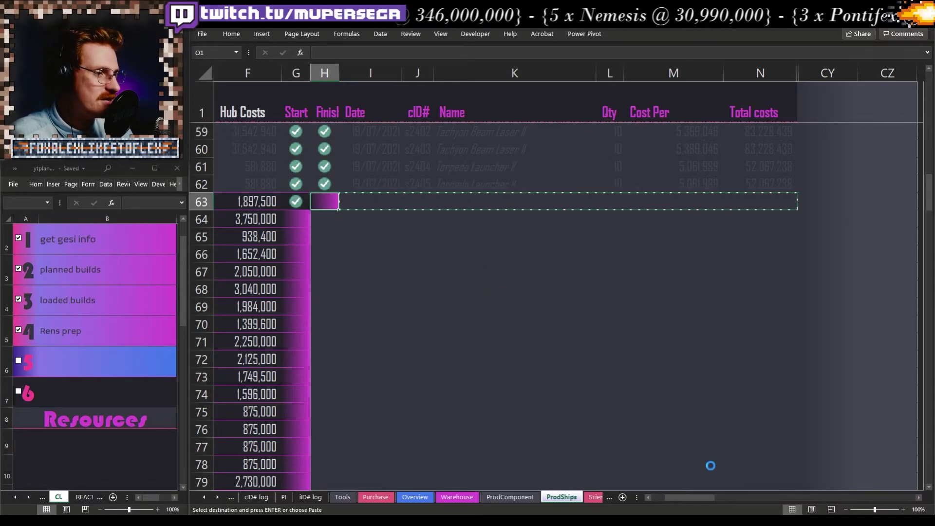
pyautogui.press('Left')
pyautogui.press('Delete')
pyautogui.click(386, 251)
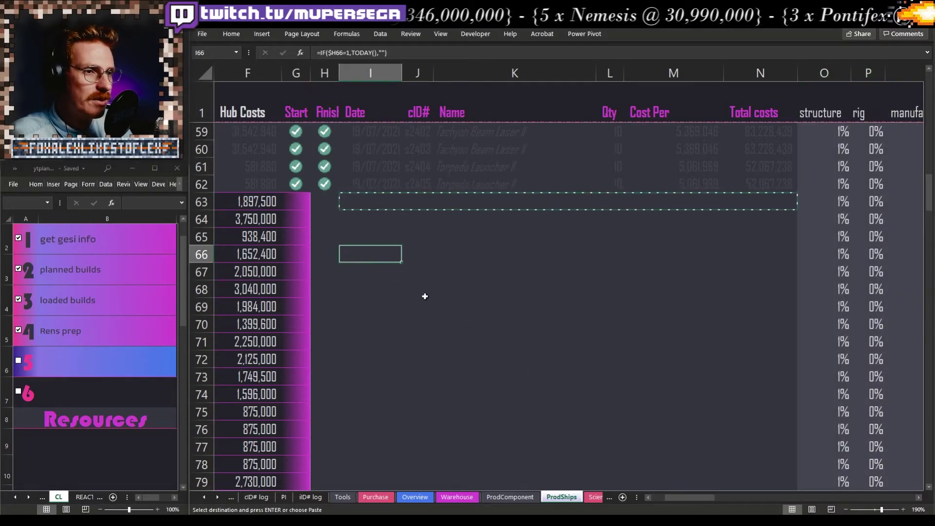
pyautogui.click(648, 497)
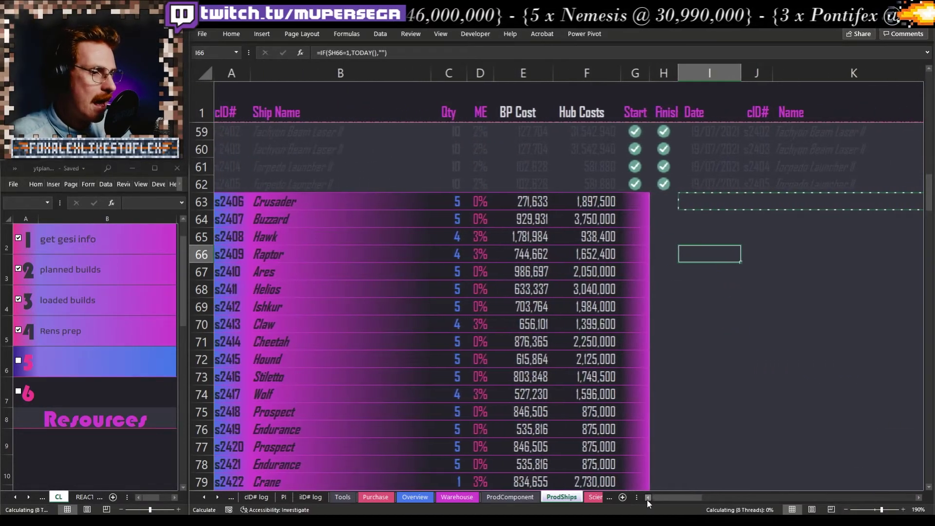
# Step: Enter 1 in the Start cells of the ten jobs from Crusader through Hound at once
pyautogui.click(710, 324)
pyautogui.moveTo(636, 201); pyautogui.dragTo(637, 219)
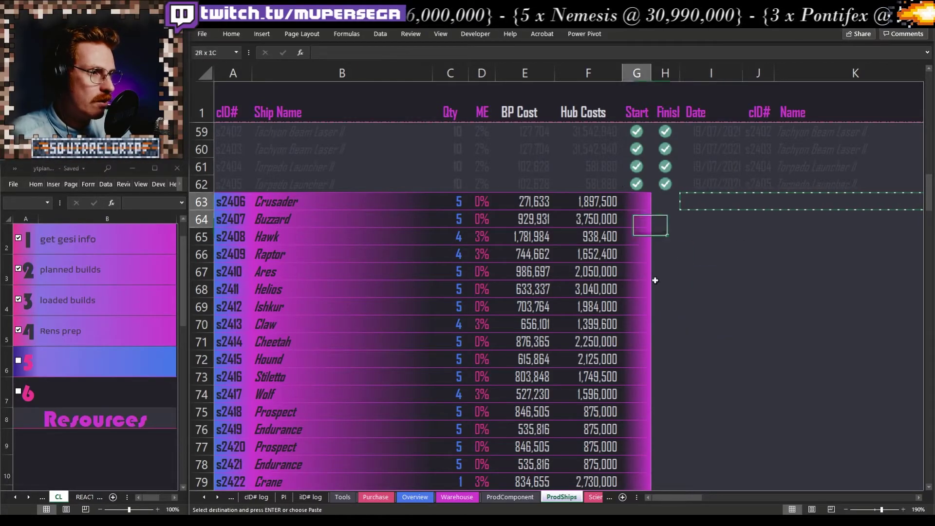
pyautogui.moveTo(655, 280); pyautogui.dragTo(644, 368)
pyautogui.moveTo(634, 200); pyautogui.dragTo(629, 366)
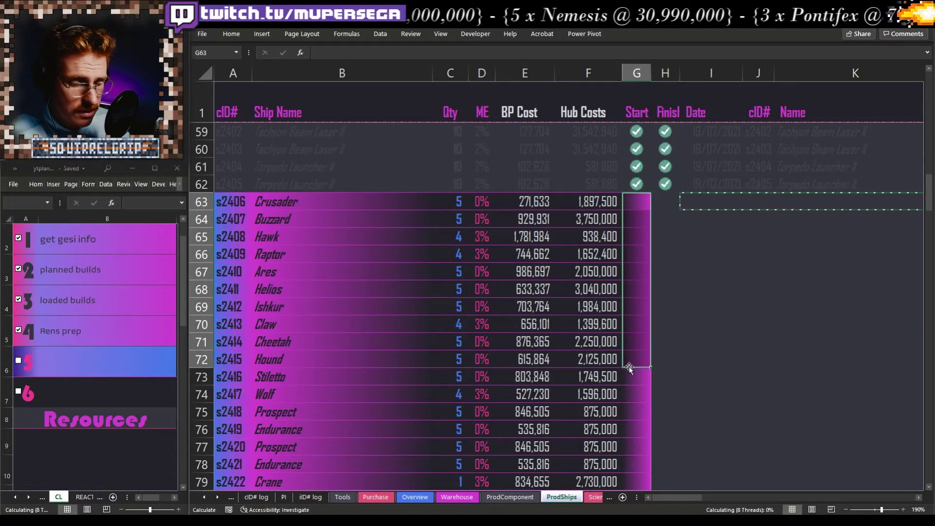
pyautogui.write('1')
pyautogui.hotkey('ctrl', 'Return')
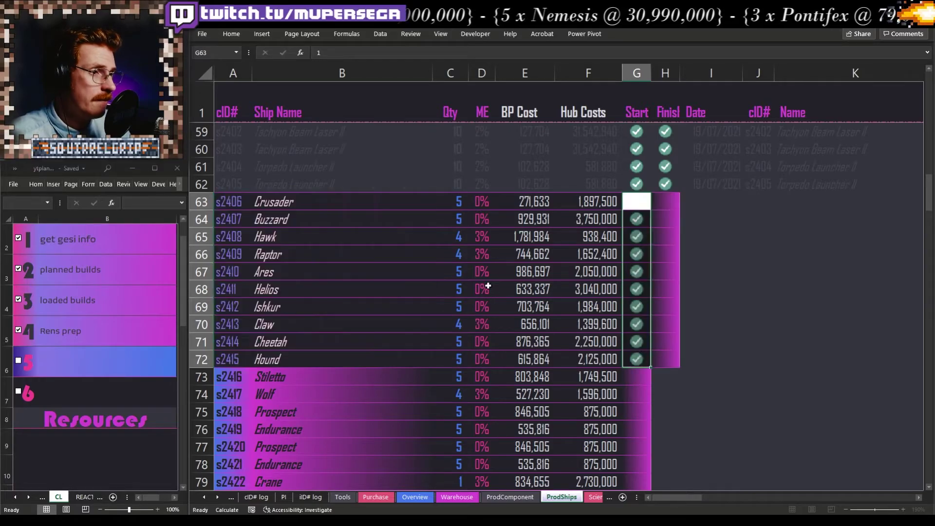
# Step: Mark the Stiletto and Wolf jobs as started with a 1
pyautogui.scroll(-1, 488, 287)
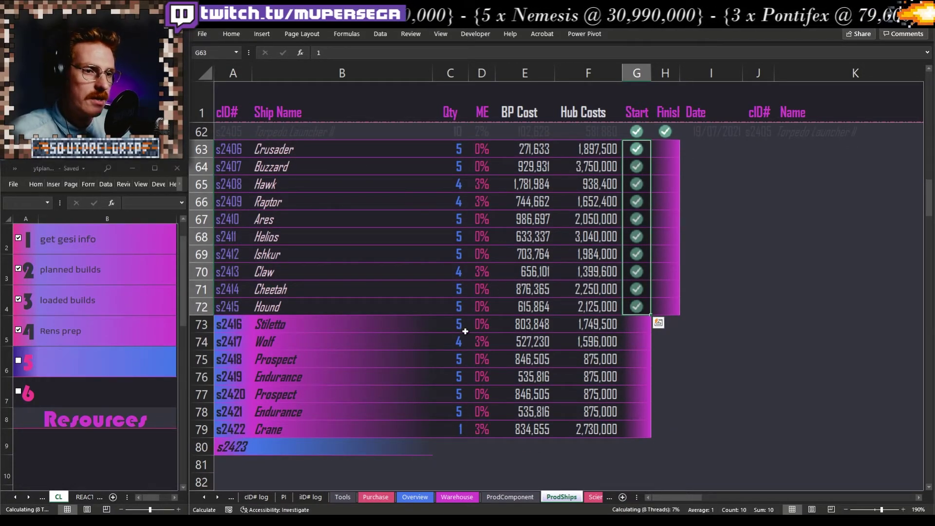
pyautogui.click(701, 385)
pyautogui.click(640, 323)
pyautogui.write('1')
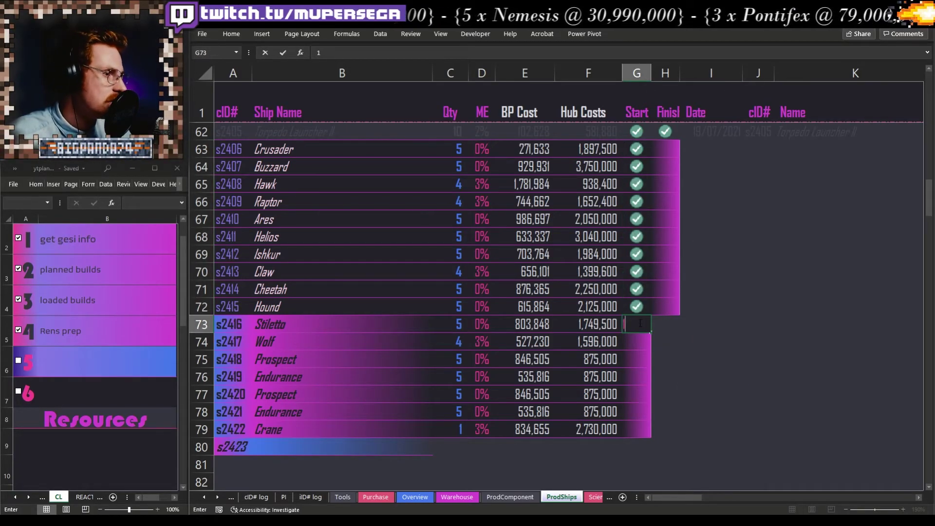
pyautogui.press('Return')
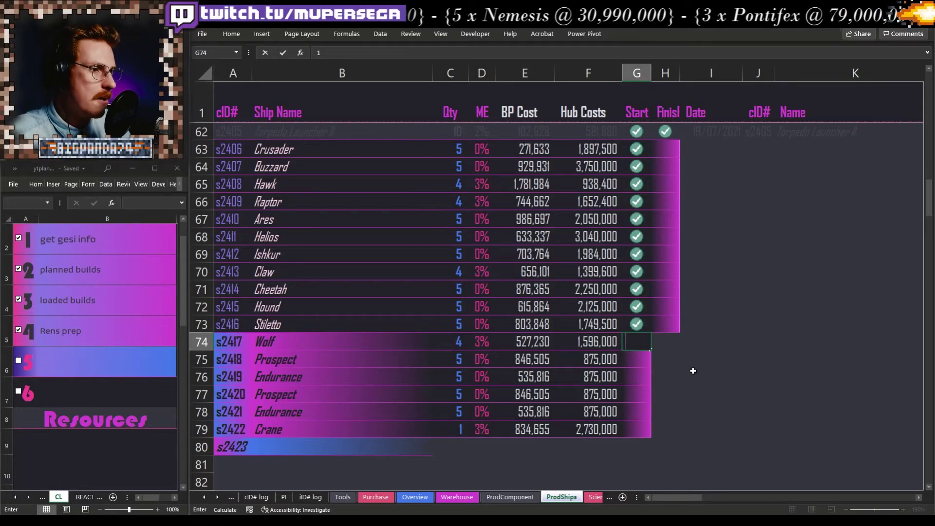
pyautogui.write('1')
pyautogui.click(707, 376)
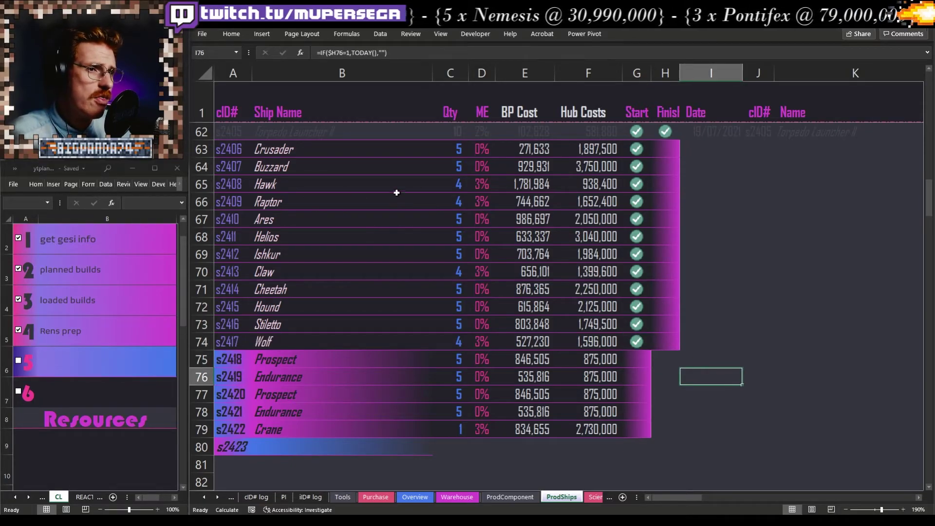
# Step: Mark the Hawk job as finished with a 1, cancelling a stray backslash entry
pyautogui.click(666, 186)
pyautogui.write('1')
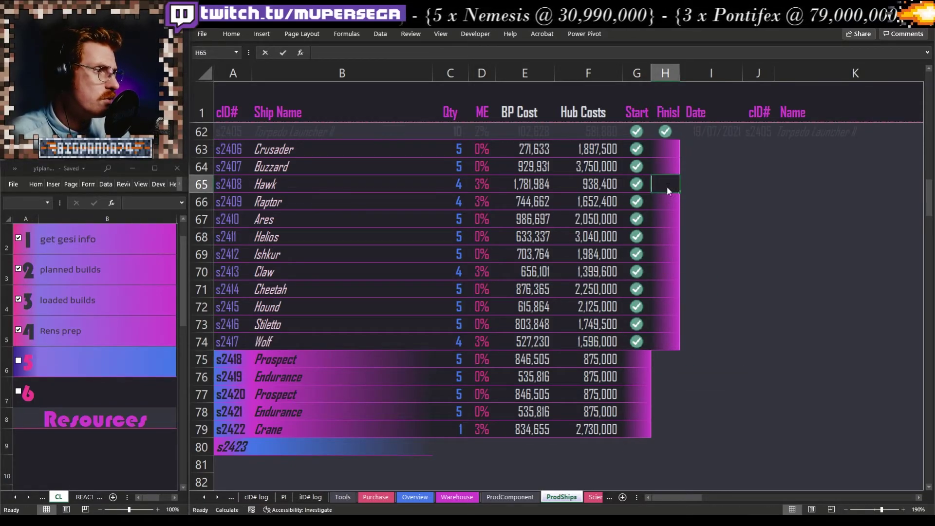
pyautogui.press('Return')
pyautogui.write('\\')
pyautogui.press('Escape')
pyautogui.press('Down')
pyautogui.press('Right')
pyautogui.press('Right')
pyautogui.press('Right')
pyautogui.press('Right')
pyautogui.press('Right')
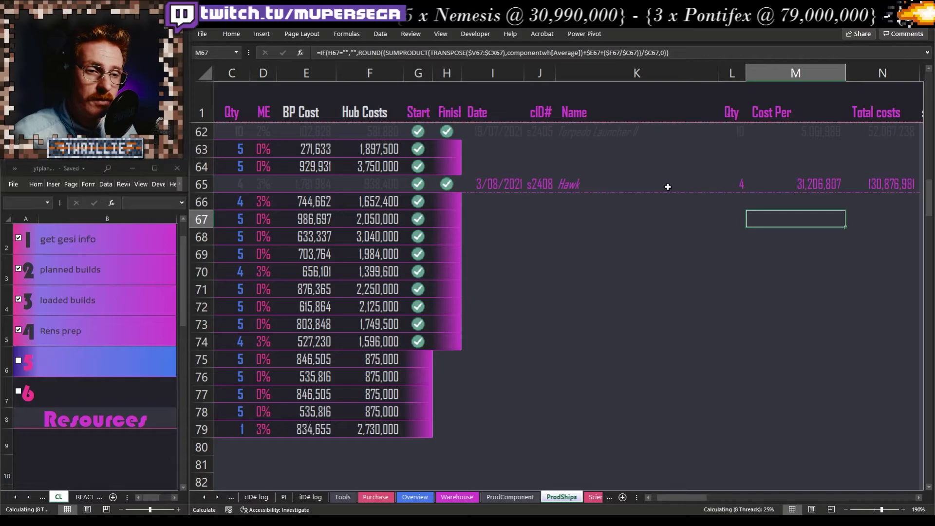
# Step: Select the Start cells from the Wolf row up to the Crusader row
pyautogui.click(446, 186)
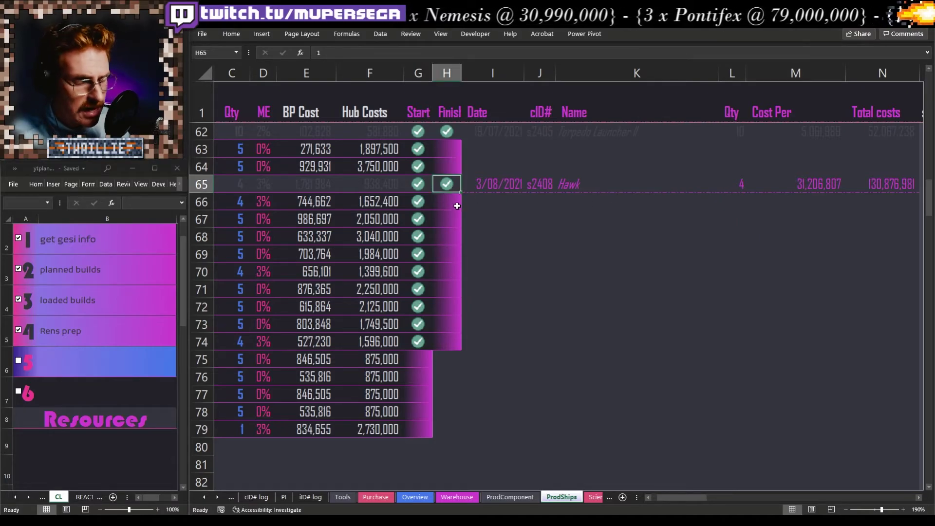
pyautogui.click(428, 342)
pyautogui.moveTo(431, 342); pyautogui.dragTo(411, 157)
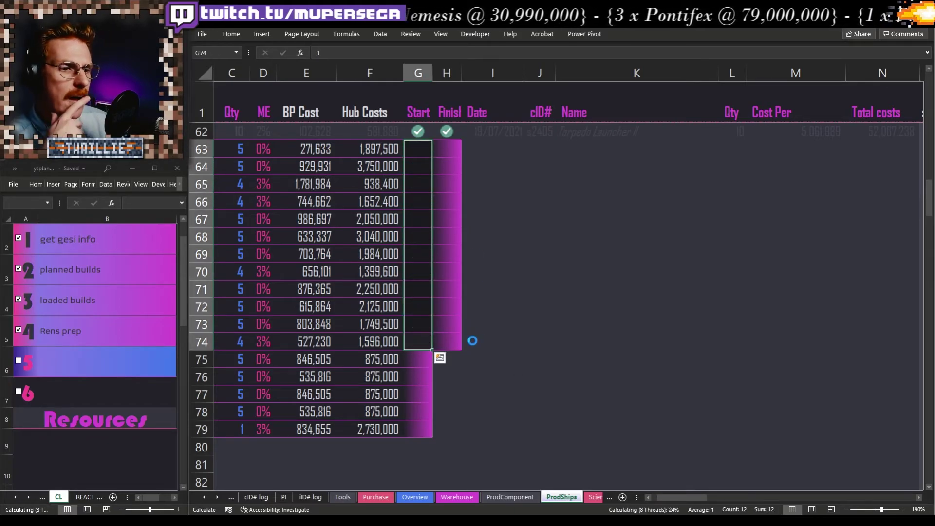
pyautogui.click(574, 325)
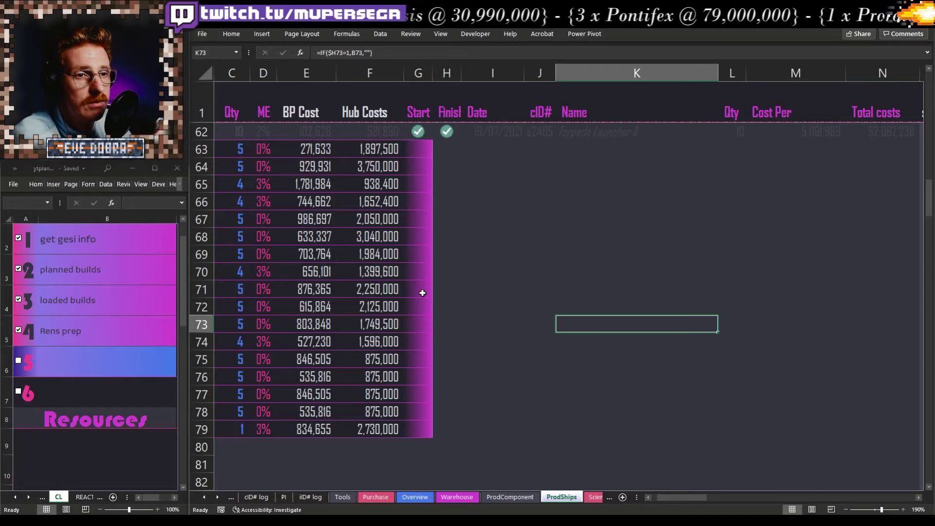
# Step: Go to the Tools sheet and bring the planner's filter section into view
pyautogui.click(650, 498)
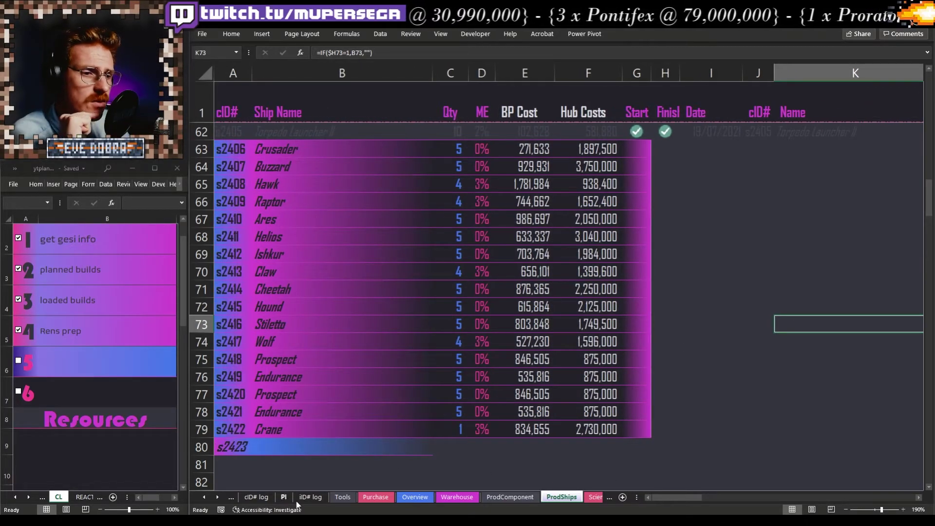
pyautogui.click(342, 498)
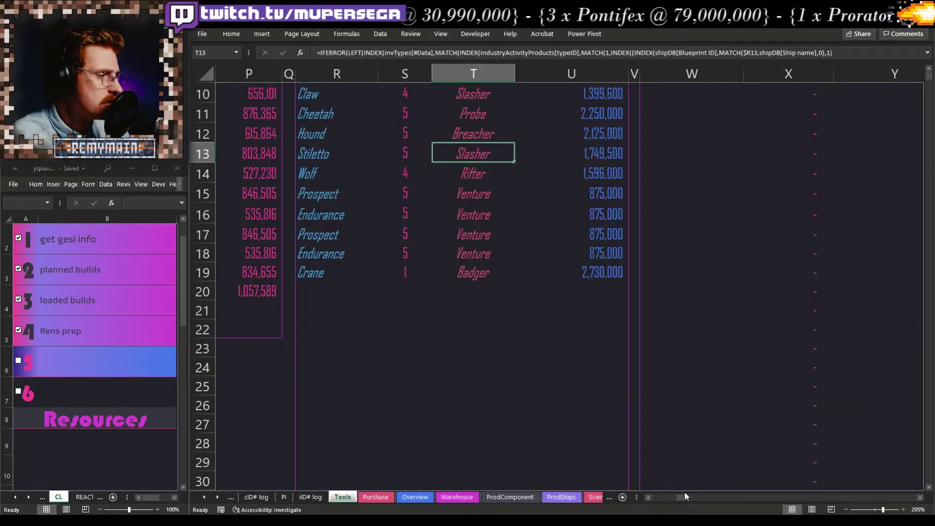
pyautogui.moveTo(684, 493); pyautogui.dragTo(618, 498)
pyautogui.click(454, 406)
pyautogui.scroll(2, 409, 374)
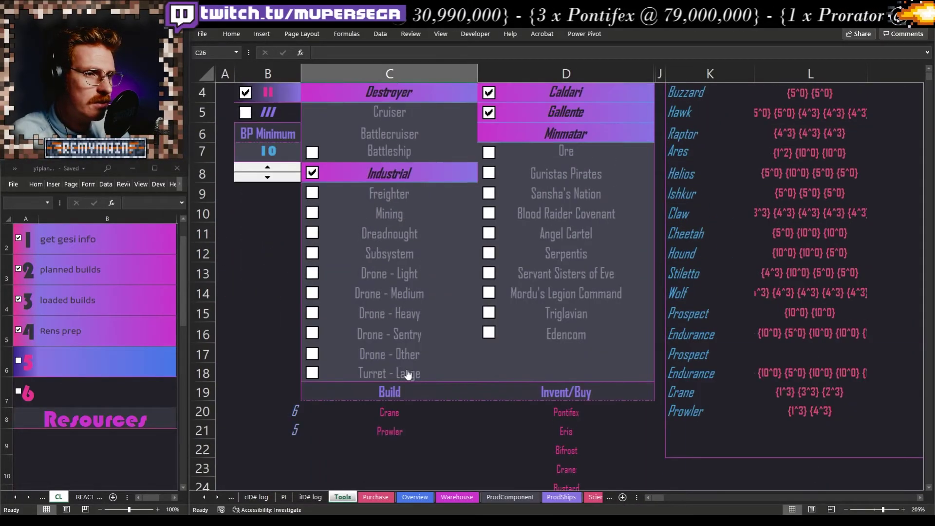
pyautogui.scroll(1, 408, 374)
# Step: With the planner off, untick Industrial and II, tick III and Destroyer, then re-enable it
pyautogui.click(263, 126)
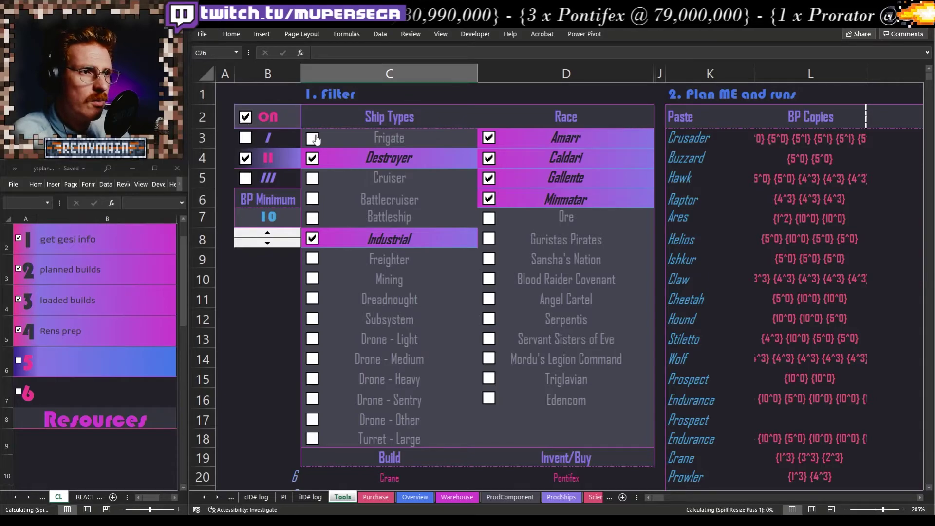
pyautogui.click(377, 243)
pyautogui.click(356, 167)
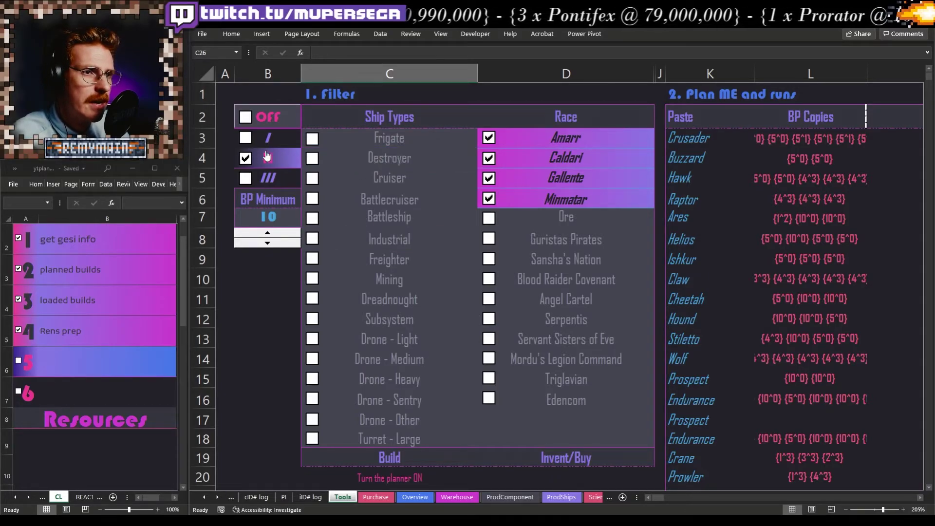
pyautogui.click(270, 177)
pyautogui.click(270, 159)
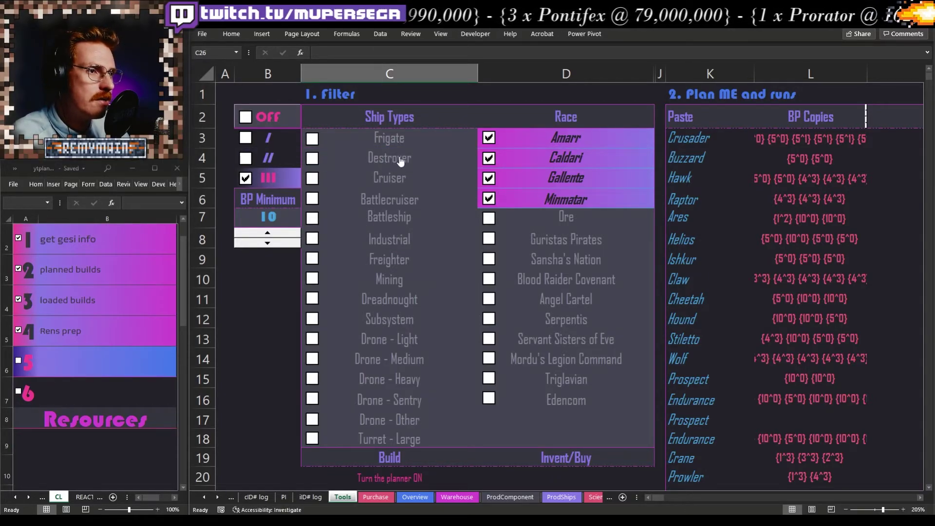
pyautogui.click(401, 163)
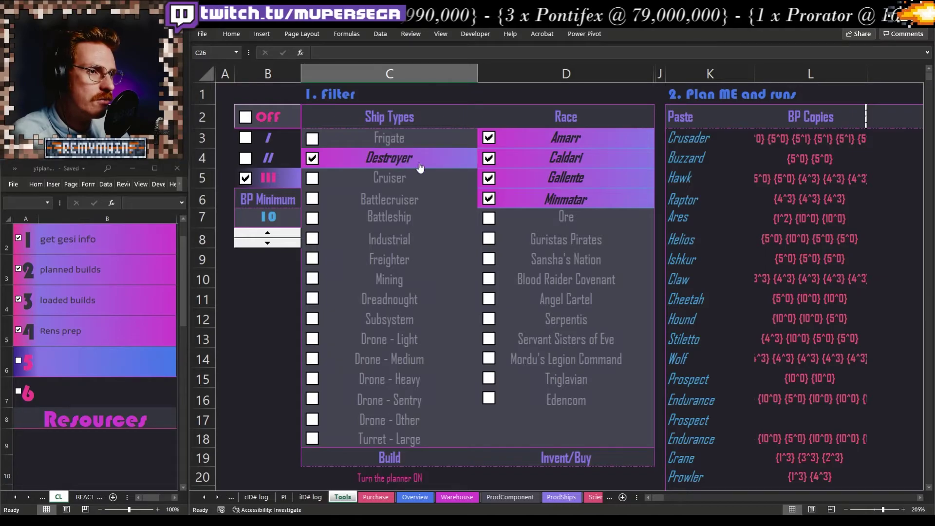
pyautogui.click(265, 128)
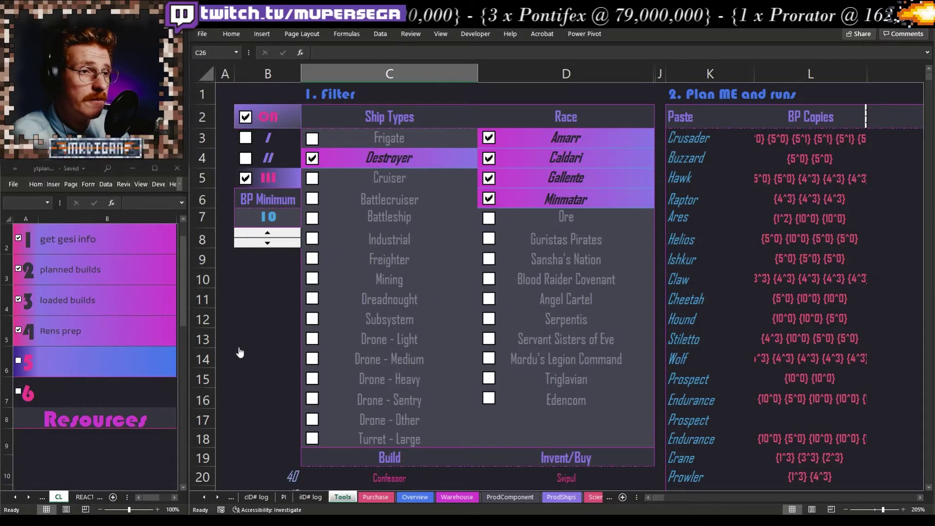
# Step: Select the Confessor, Jackdaw and Hecate results, then review the Crusader-through-Wolf plan rows
pyautogui.scroll(-2, 251, 403)
pyautogui.click(389, 427)
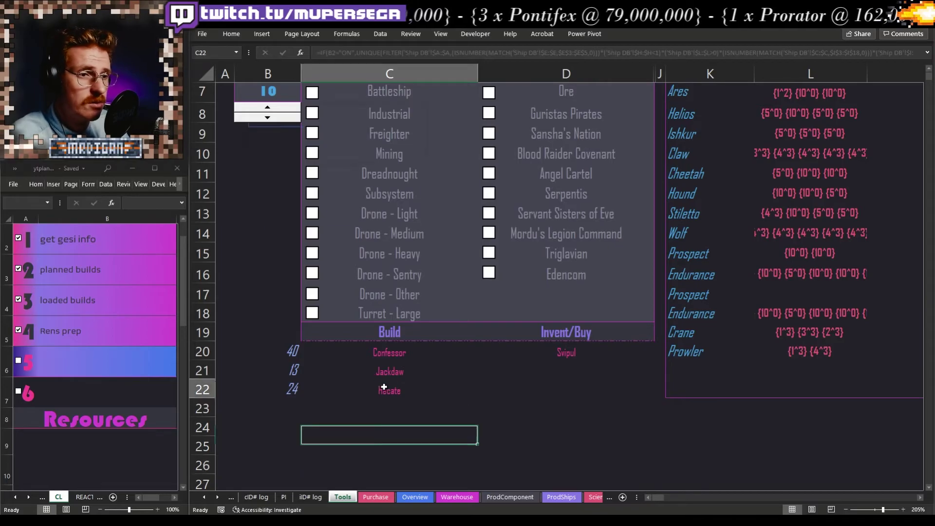
pyautogui.moveTo(390, 390); pyautogui.dragTo(318, 351)
pyautogui.click(677, 314)
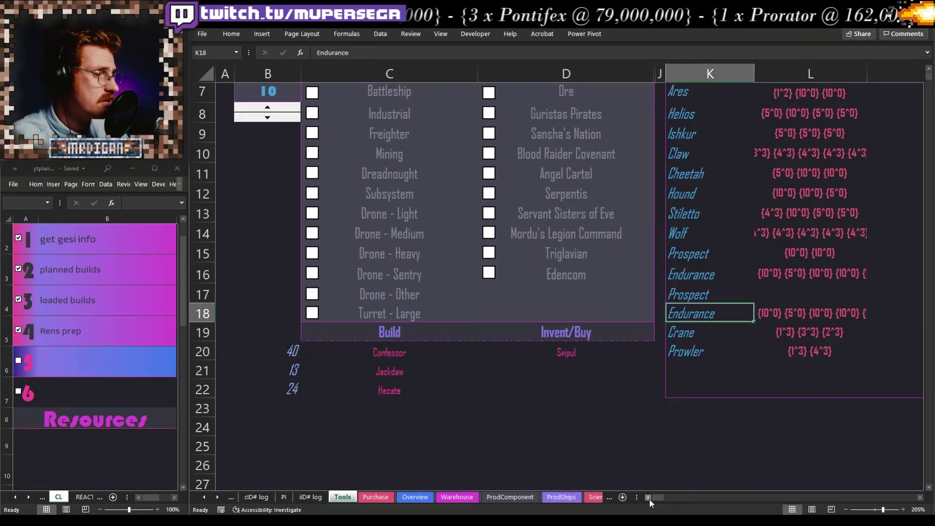
pyautogui.moveTo(650, 497); pyautogui.dragTo(676, 495)
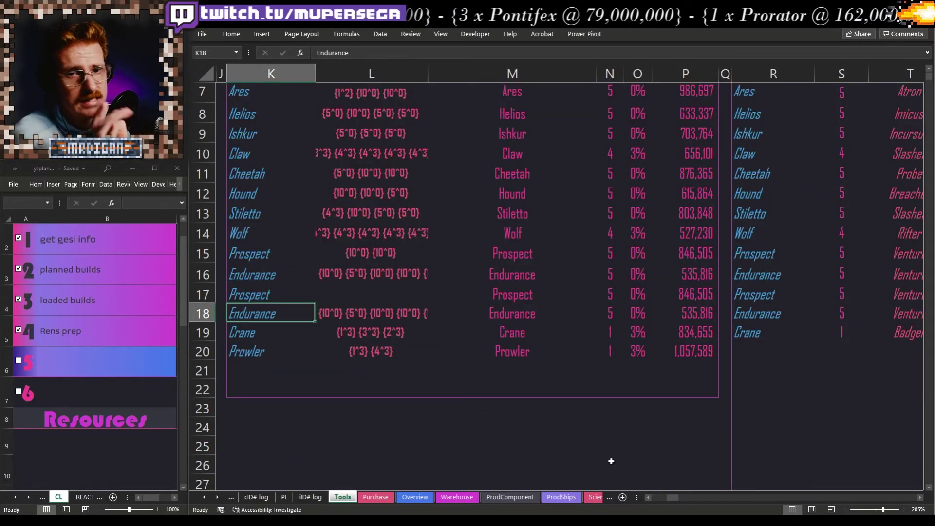
pyautogui.scroll(2, 618, 380)
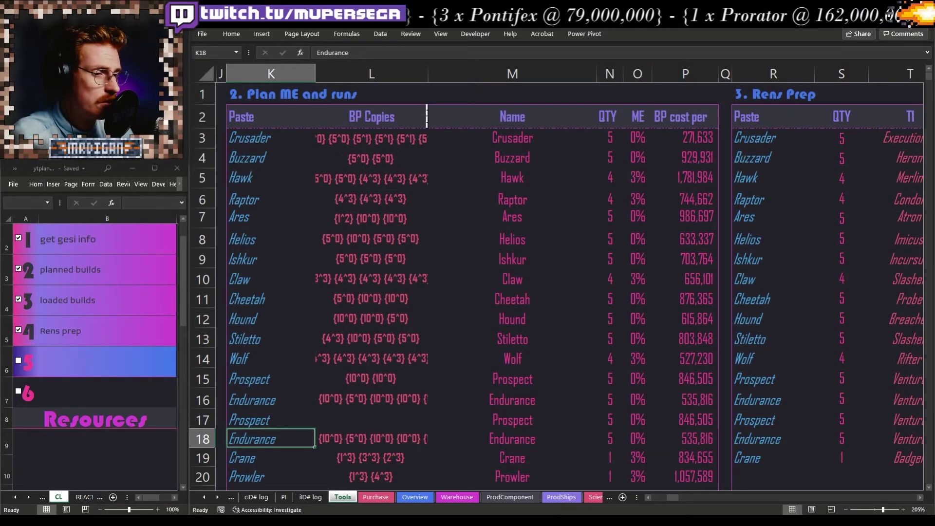
pyautogui.moveTo(273, 142); pyautogui.dragTo(273, 357)
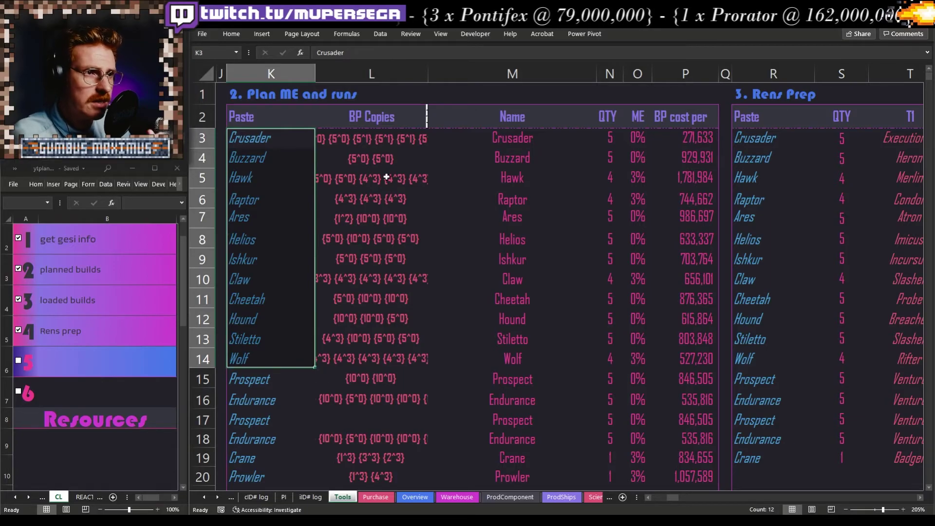
pyautogui.moveTo(507, 144); pyautogui.dragTo(659, 222)
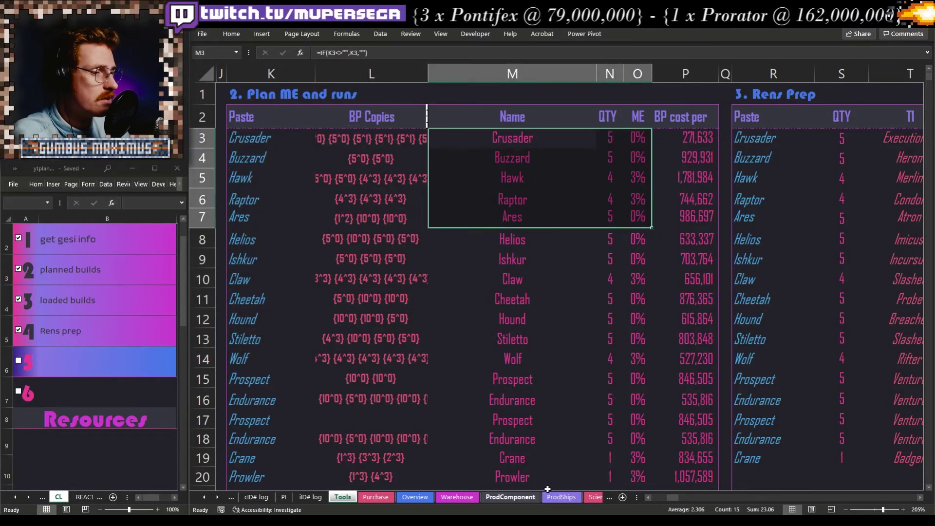
# Step: On ProdShips, select F63:F79 and E63:E80 to read the Hub Costs and BP Cost sums, then select I69
pyautogui.click(561, 497)
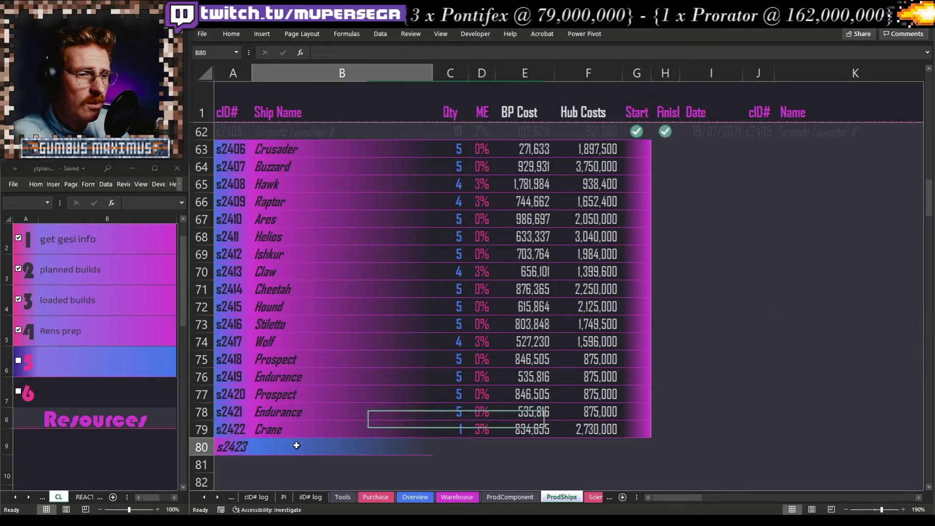
pyautogui.moveTo(593, 149); pyautogui.dragTo(594, 431)
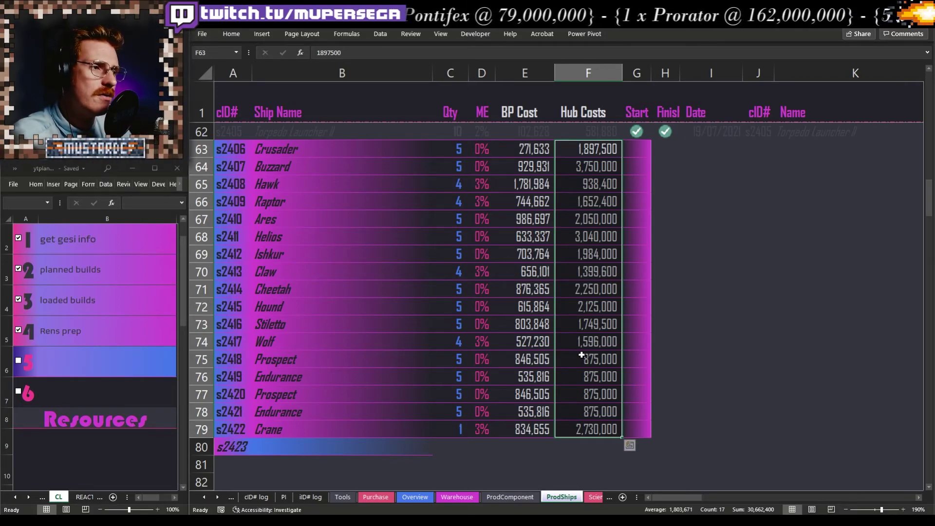
pyautogui.moveTo(519, 149); pyautogui.dragTo(521, 439)
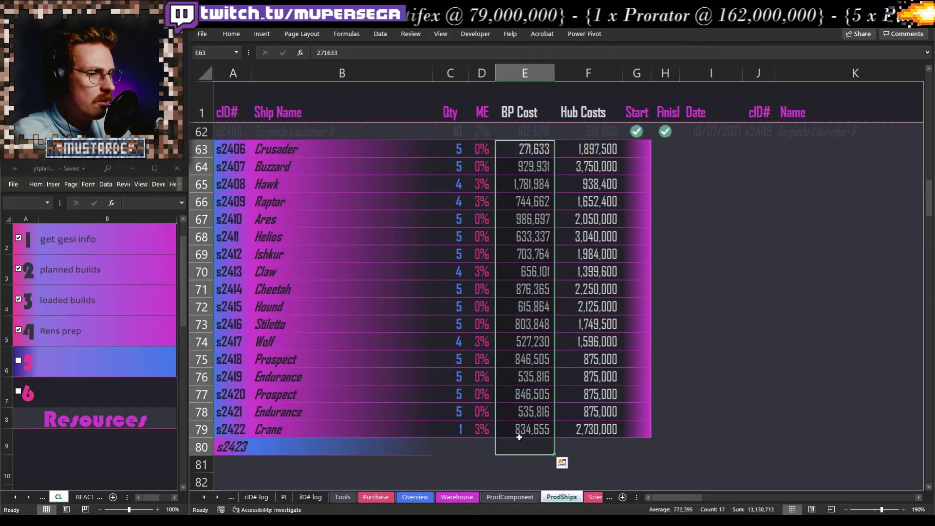
pyautogui.click(690, 259)
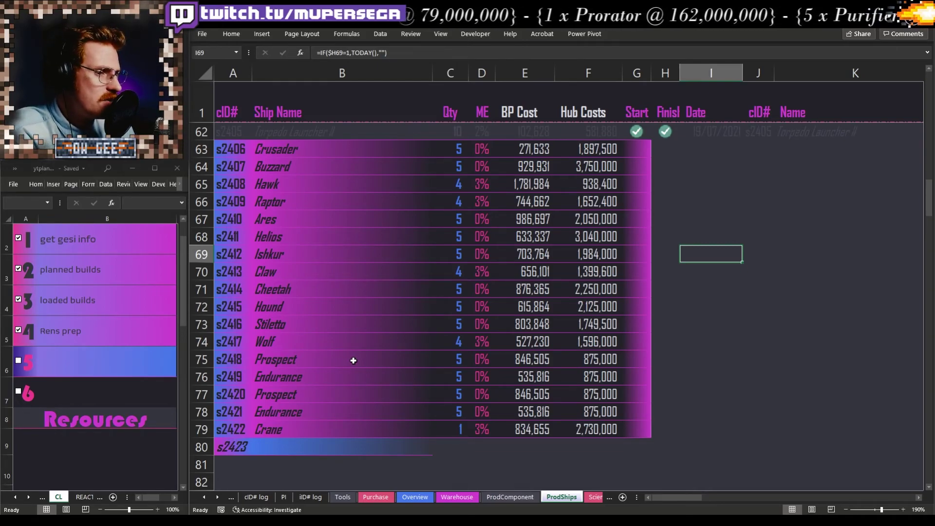
# Step: Glance at ProdComponent, then on Tools select P11 and scroll right to columns EK–ER
pyautogui.click(432, 438)
pyautogui.click(510, 497)
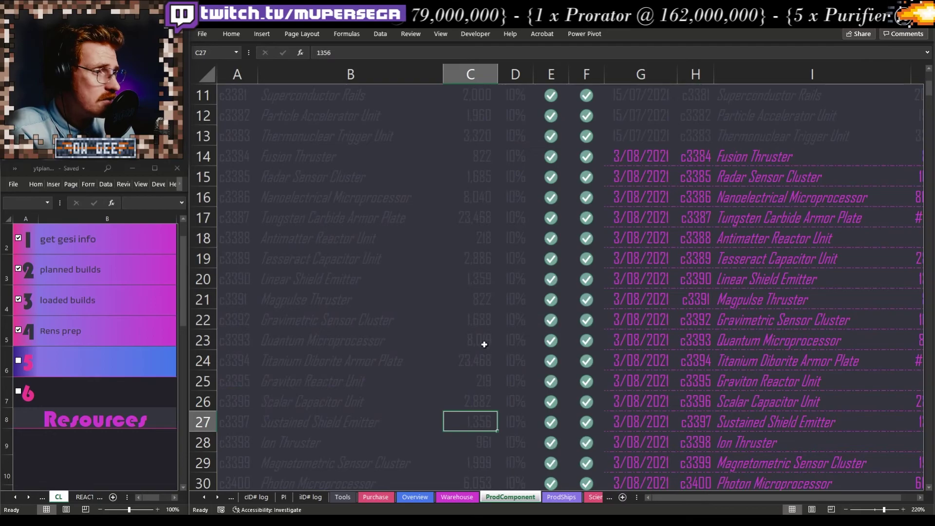
pyautogui.scroll(-4, 519, 312)
pyautogui.scroll(-1, 519, 312)
pyautogui.scroll(4, 520, 312)
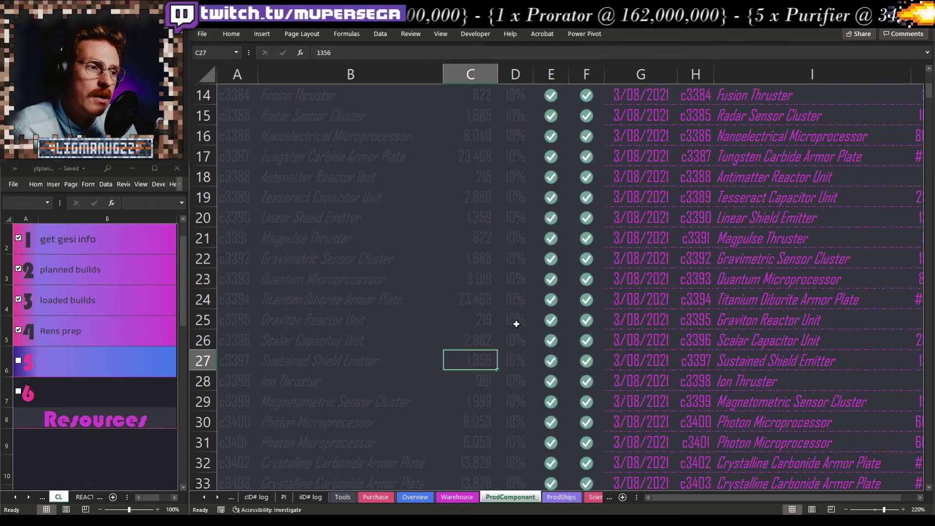
pyautogui.click(342, 497)
pyautogui.click(701, 298)
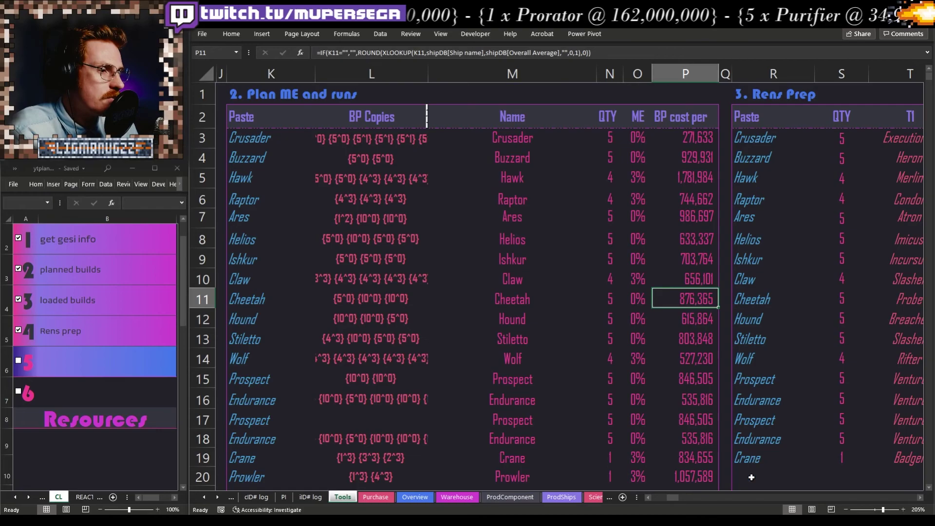
pyautogui.moveTo(680, 495); pyautogui.dragTo(890, 498)
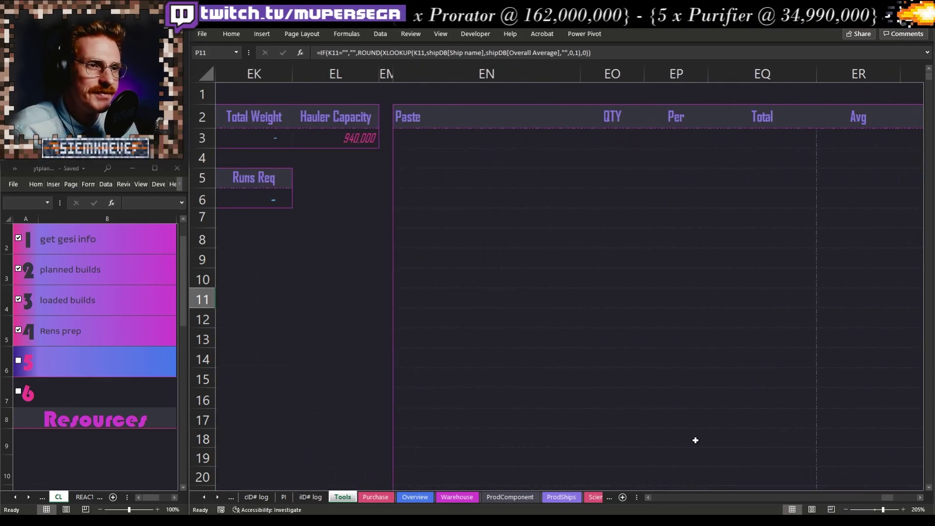